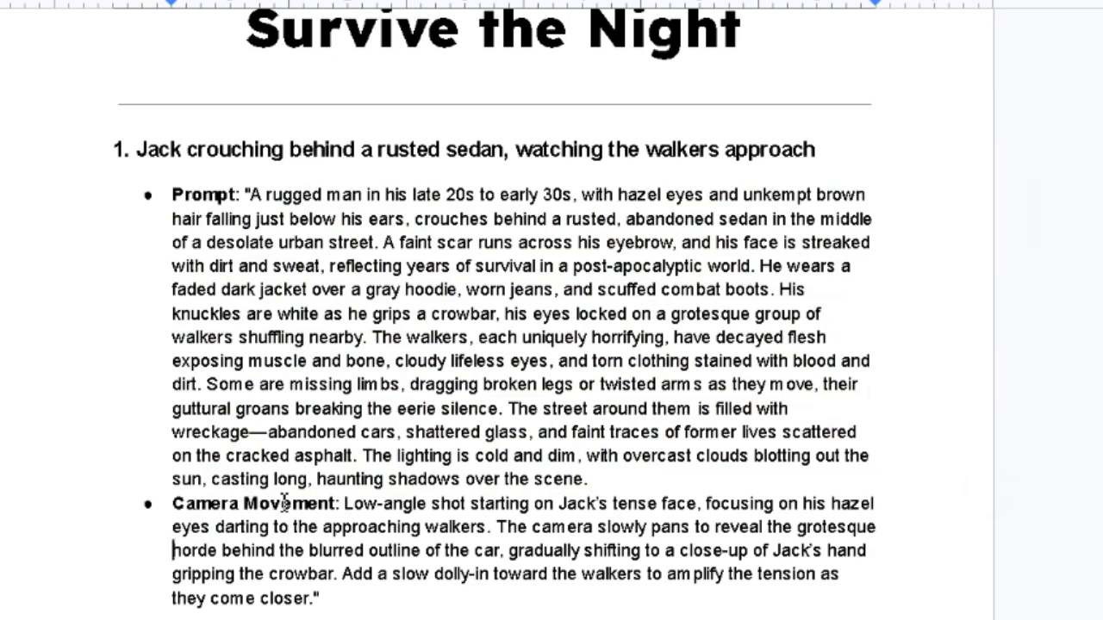
# - Examine the prompt and camera movement text of the opening scenes in the Survive the Night document
pyautogui.moveTo(346, 504); pyautogui.dragTo(466, 503)
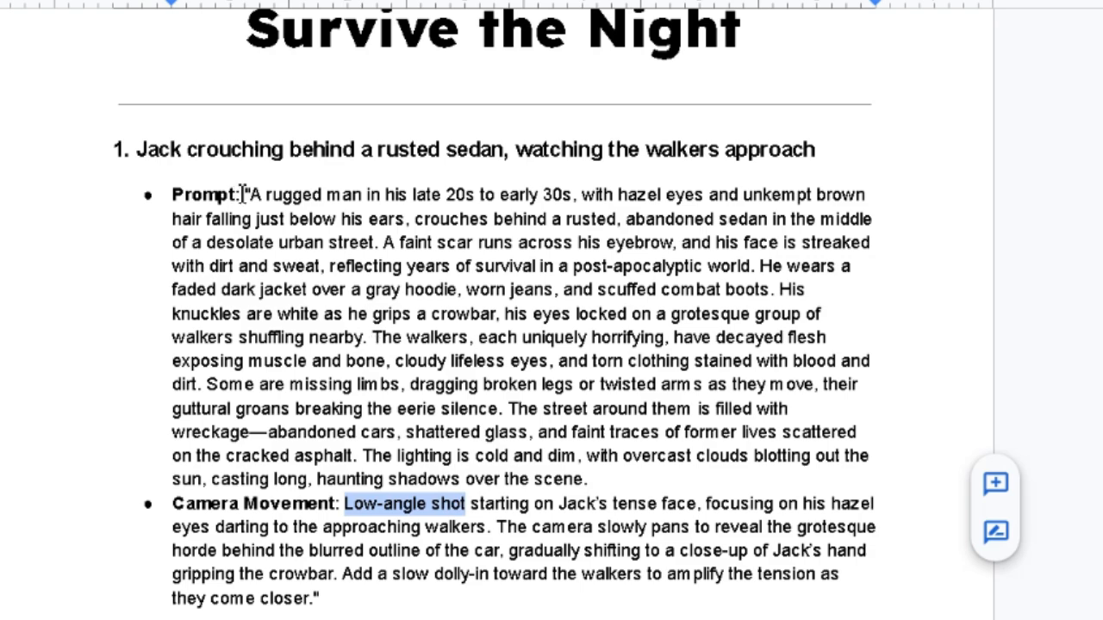
pyautogui.scroll(-5, 357, 228)
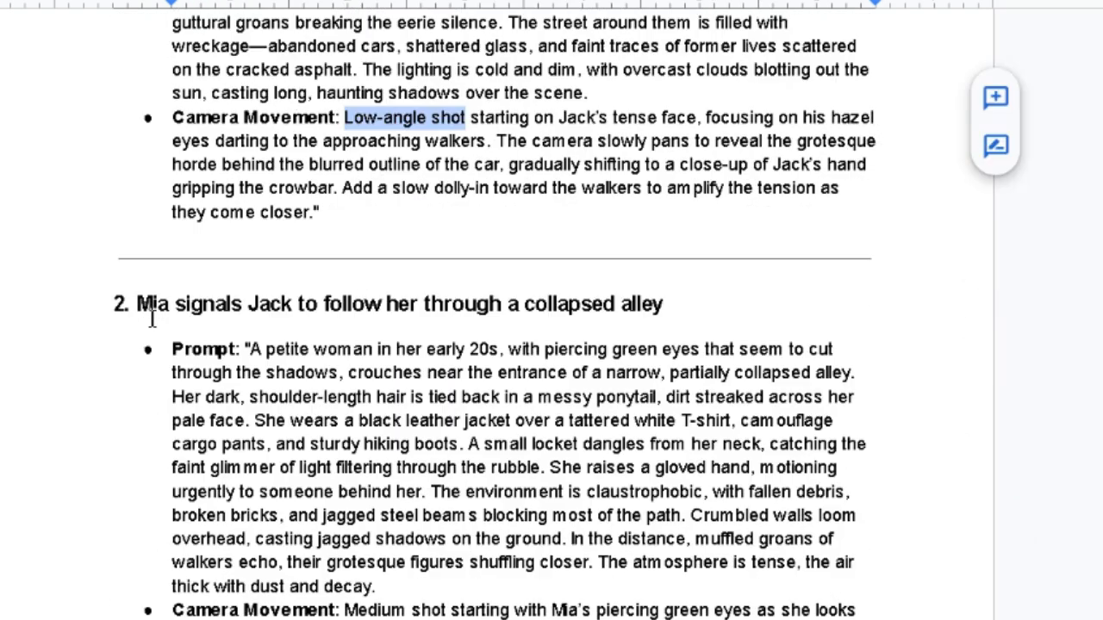
pyautogui.click(143, 305)
pyautogui.moveTo(143, 305); pyautogui.dragTo(673, 287)
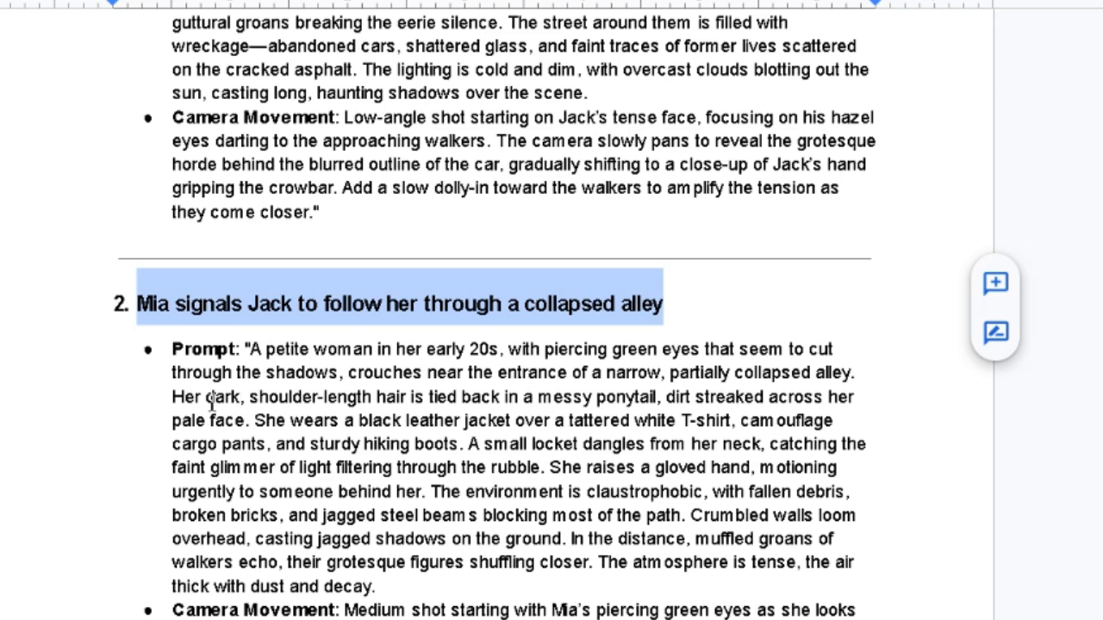
pyautogui.click(135, 424)
pyautogui.moveTo(248, 349); pyautogui.dragTo(420, 569)
pyautogui.scroll(-2, 255, 601)
pyautogui.scroll(-1, 255, 600)
pyautogui.moveTo(345, 406); pyautogui.dragTo(448, 406)
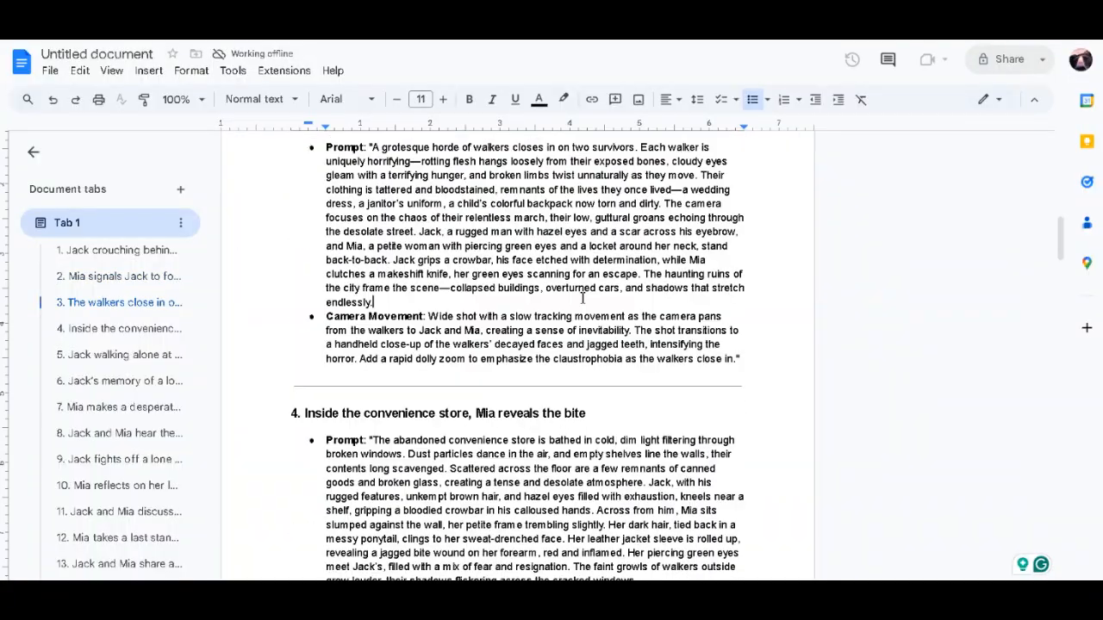
# - Skim the numbered scene prompts through scene 14, then return to the document's first scenes
pyautogui.scroll(2, 611, 408)
pyautogui.scroll(-2, 611, 409)
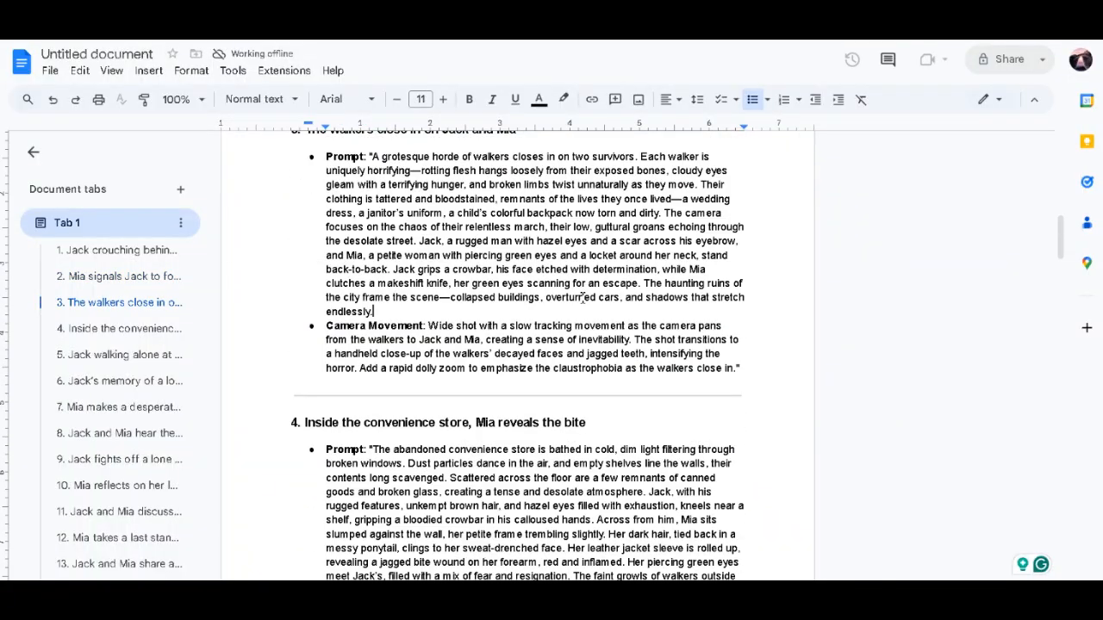
pyautogui.scroll(-20, 583, 297)
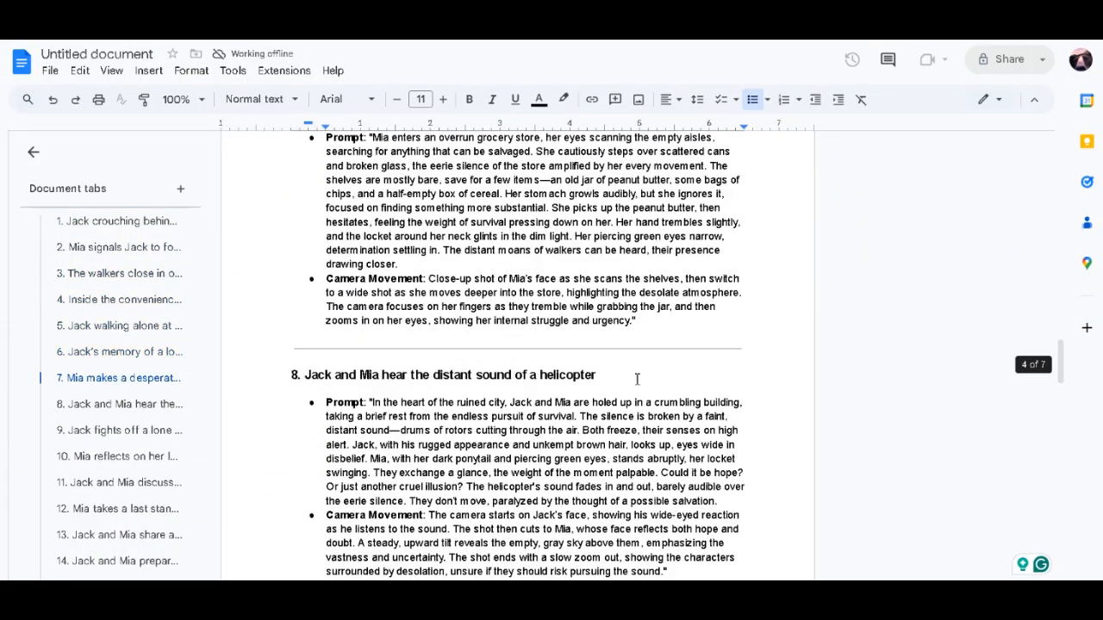
pyautogui.scroll(-15, 637, 379)
pyautogui.scroll(12, 635, 379)
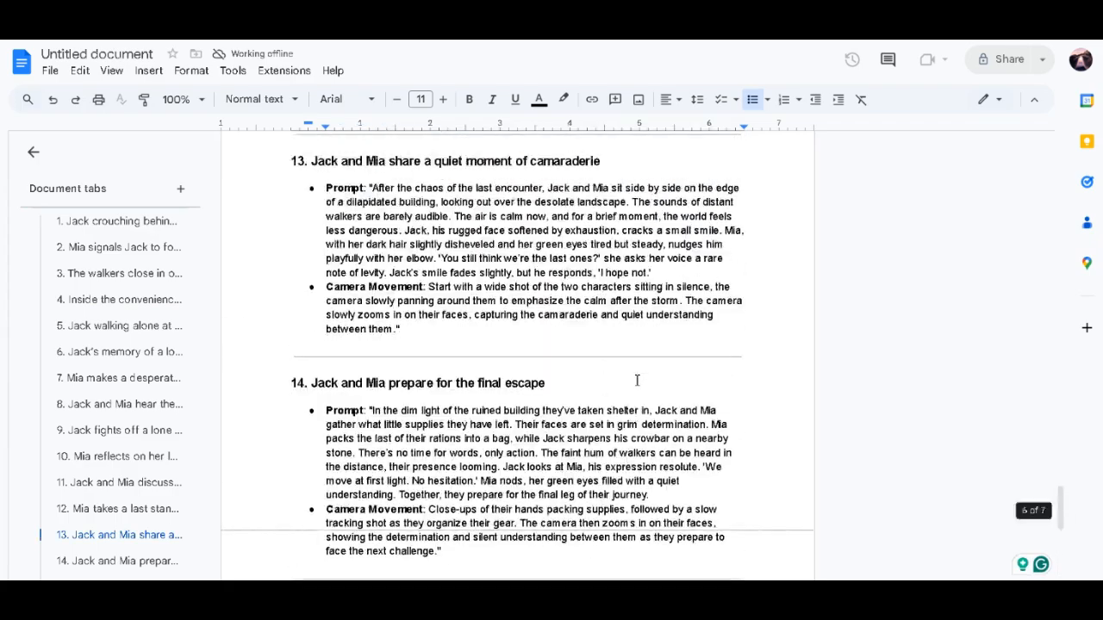
pyautogui.scroll(15, 637, 382)
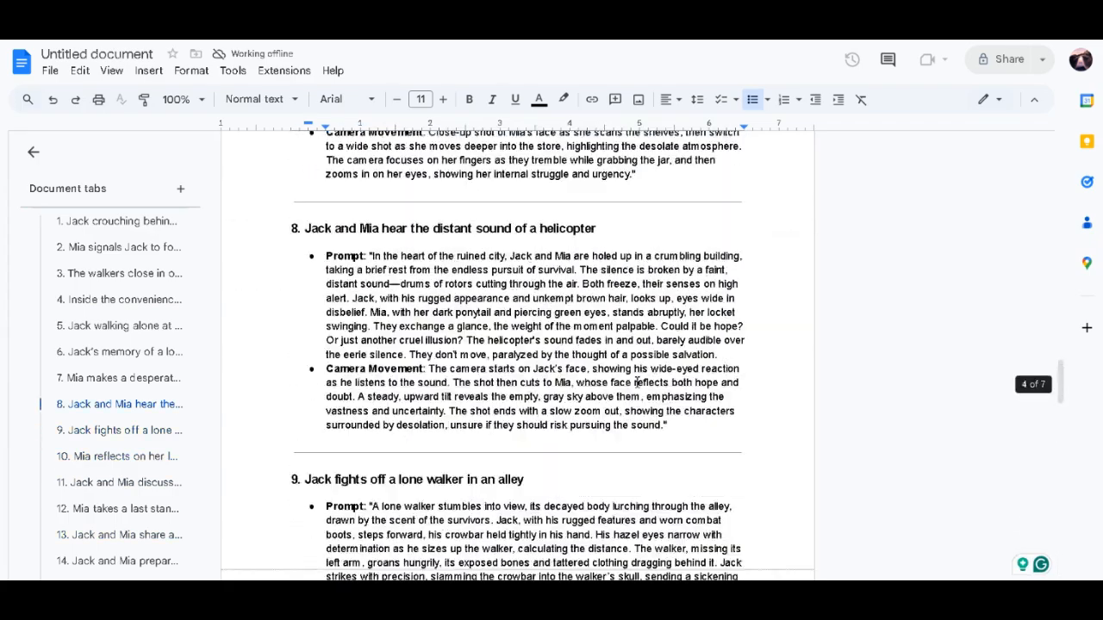
pyautogui.scroll(12, 637, 382)
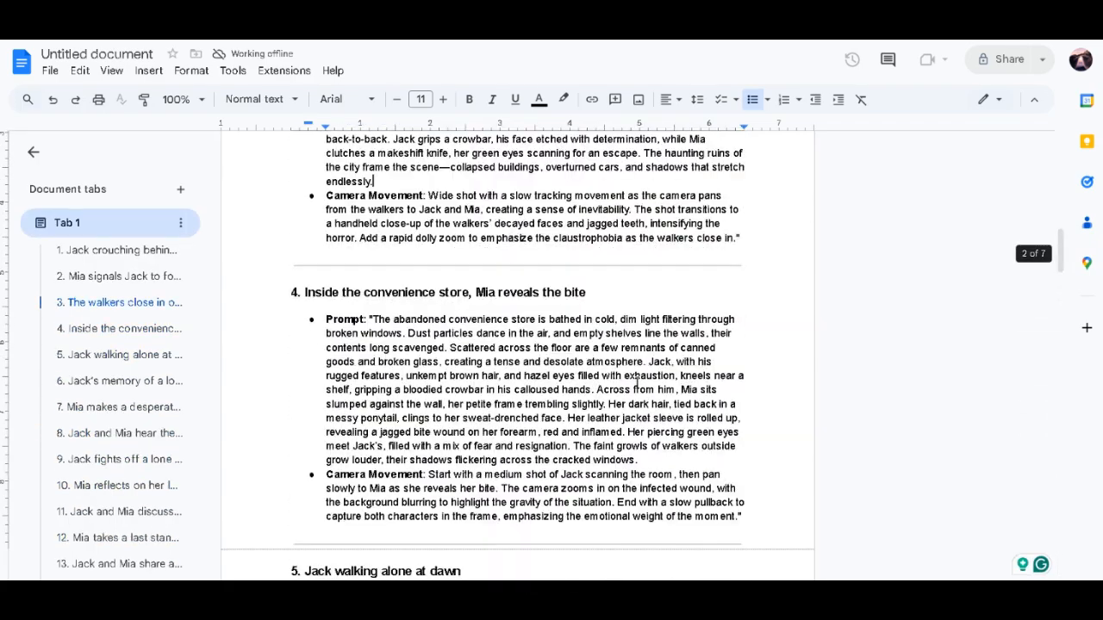
pyautogui.scroll(5, 580, 402)
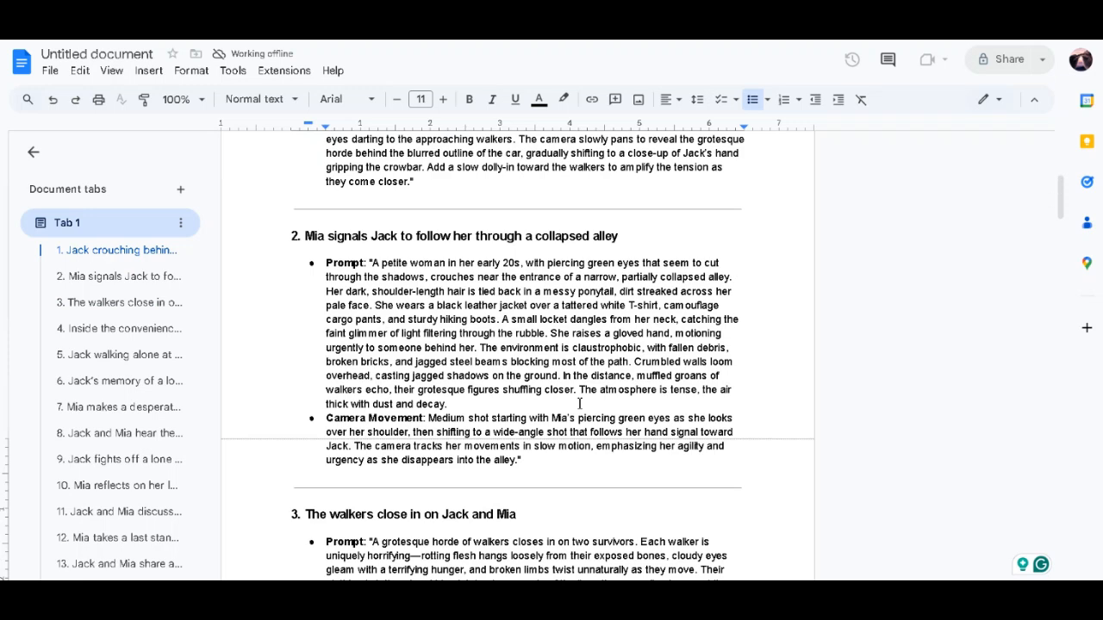
pyautogui.scroll(5, 579, 403)
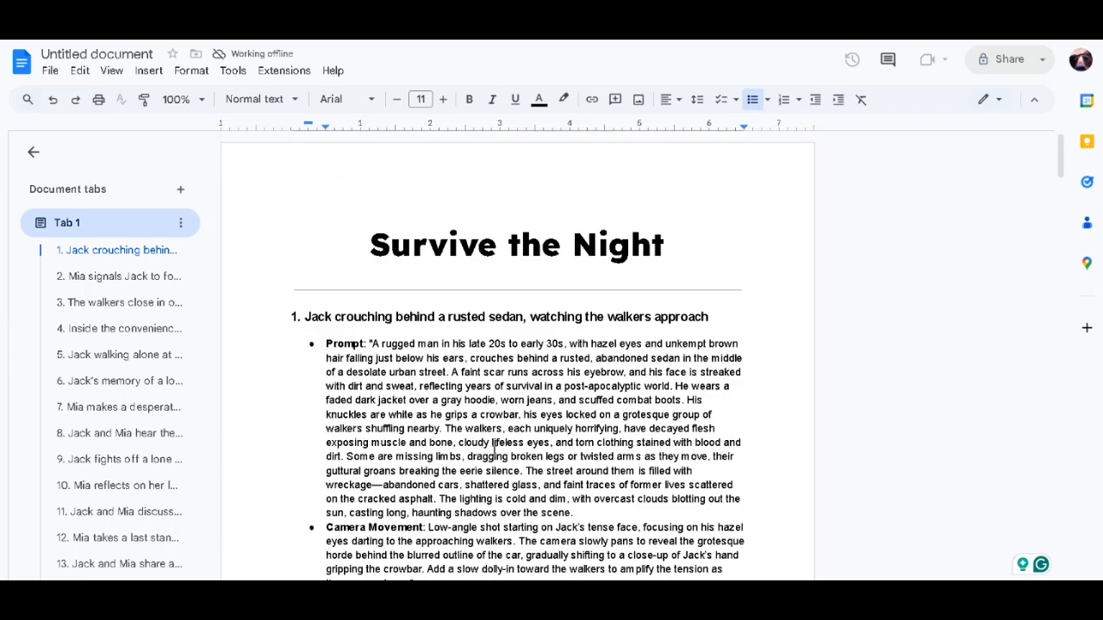
pyautogui.scroll(-5, 537, 367)
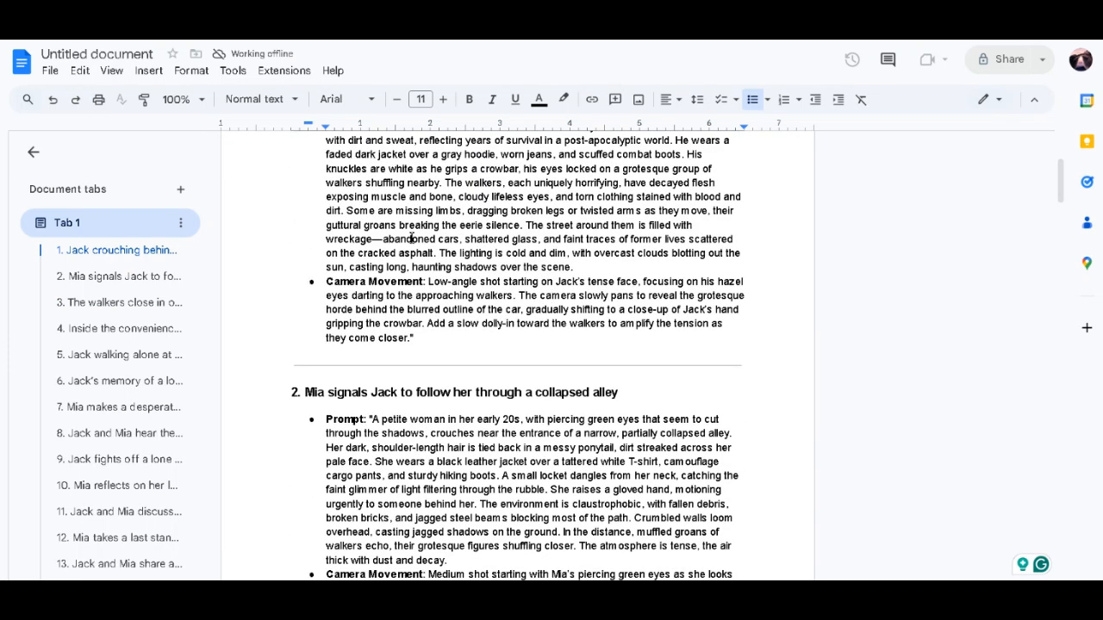
pyautogui.scroll(5, 412, 238)
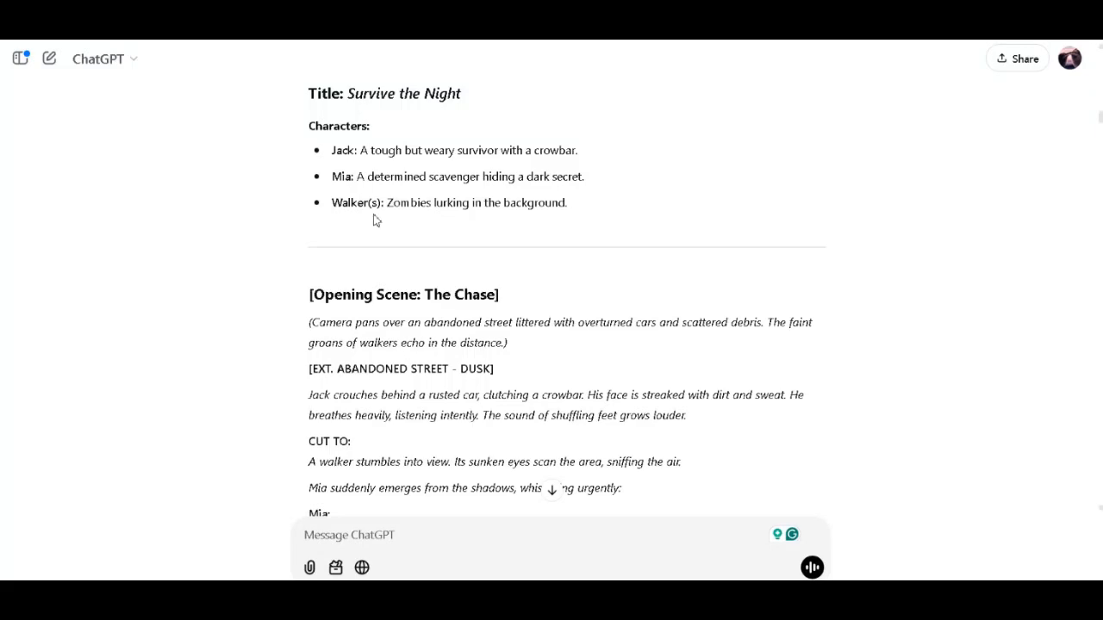
# - Review the movie script in ChatGPT, covering its title, character list and the opening scene The Chase
pyautogui.scroll(2, 437, 194)
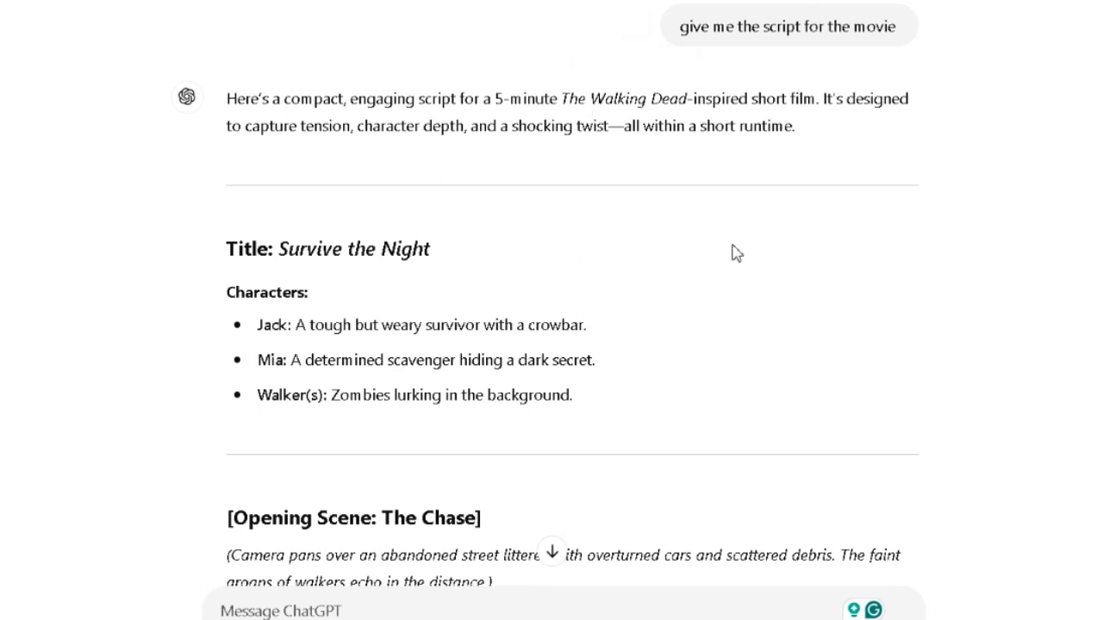
pyautogui.scroll(-2, 733, 251)
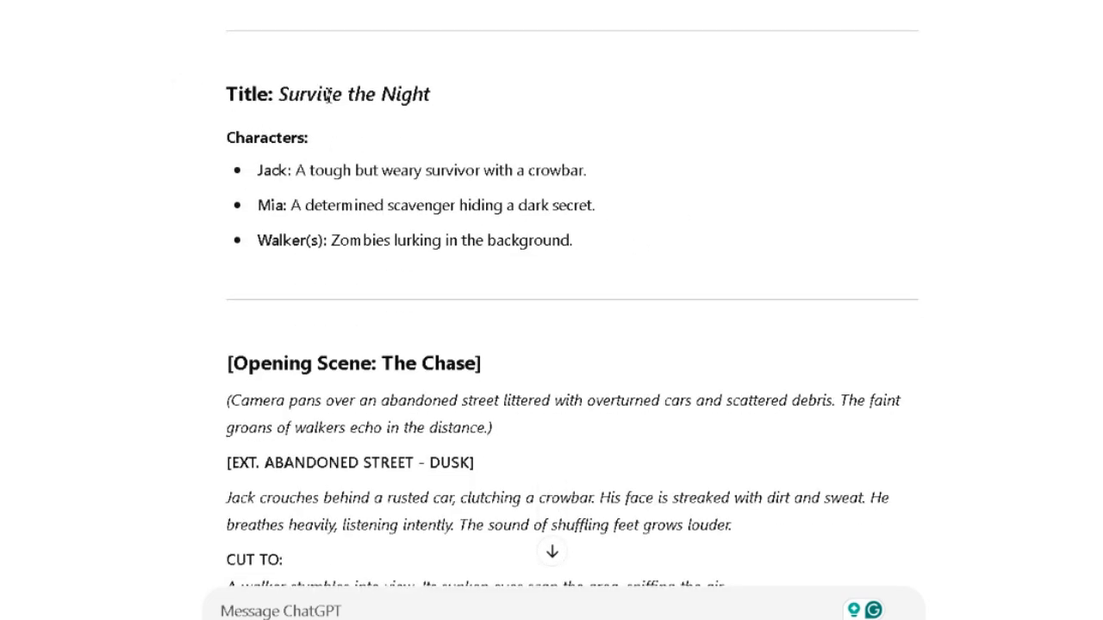
pyautogui.moveTo(230, 93); pyautogui.dragTo(431, 102)
pyautogui.click(387, 145)
pyautogui.moveTo(256, 175); pyautogui.dragTo(431, 280)
pyautogui.click(548, 289)
pyautogui.scroll(-1, 549, 289)
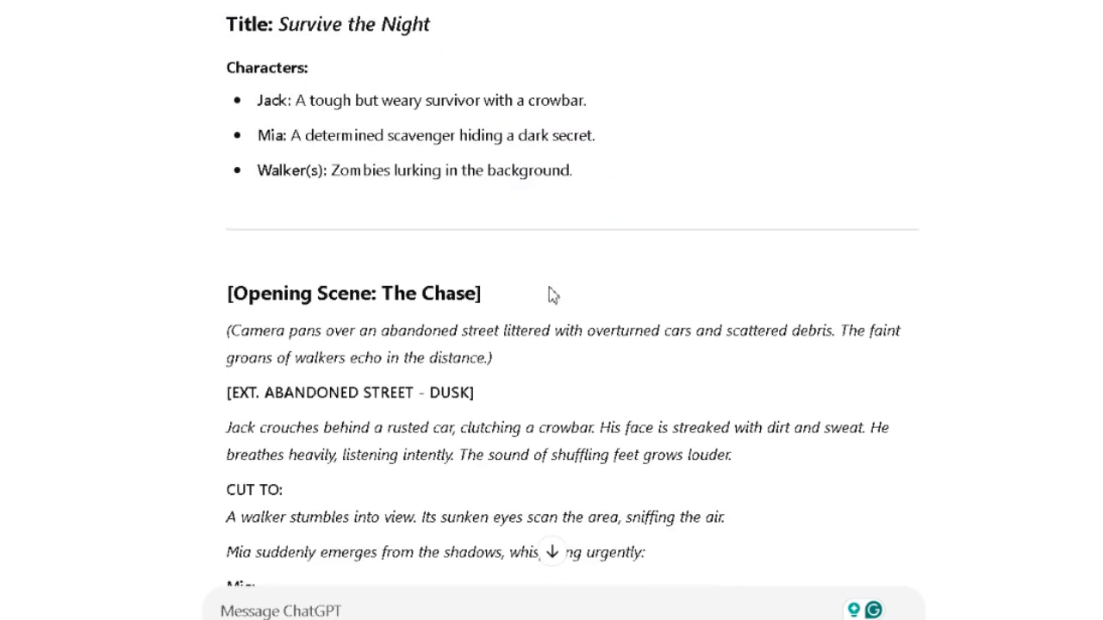
pyautogui.scroll(-2, 374, 192)
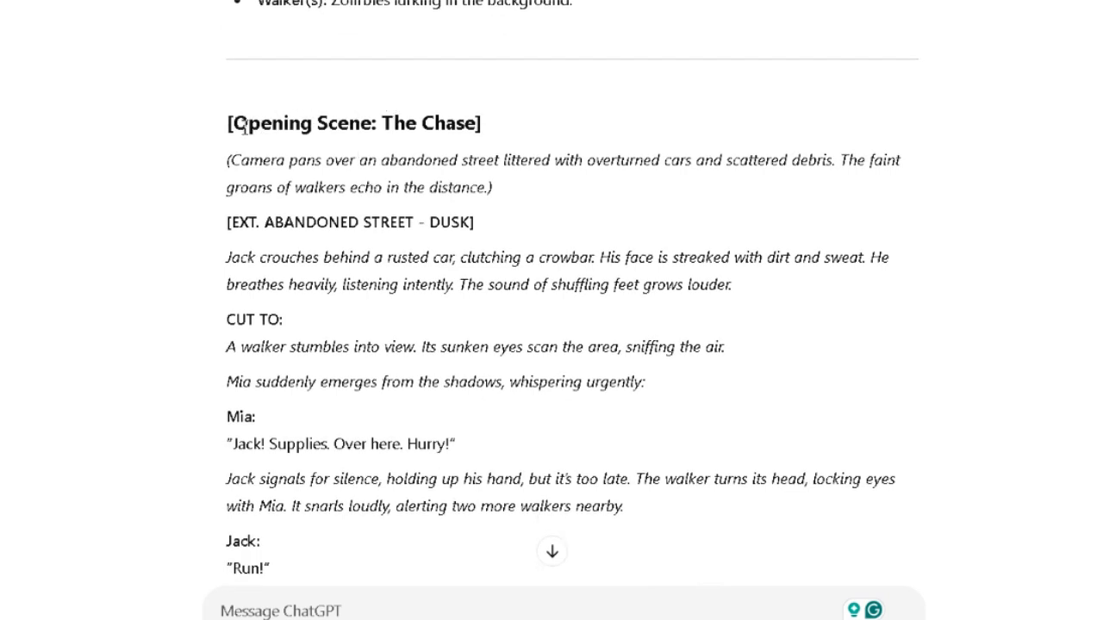
pyautogui.moveTo(227, 123); pyautogui.dragTo(505, 135)
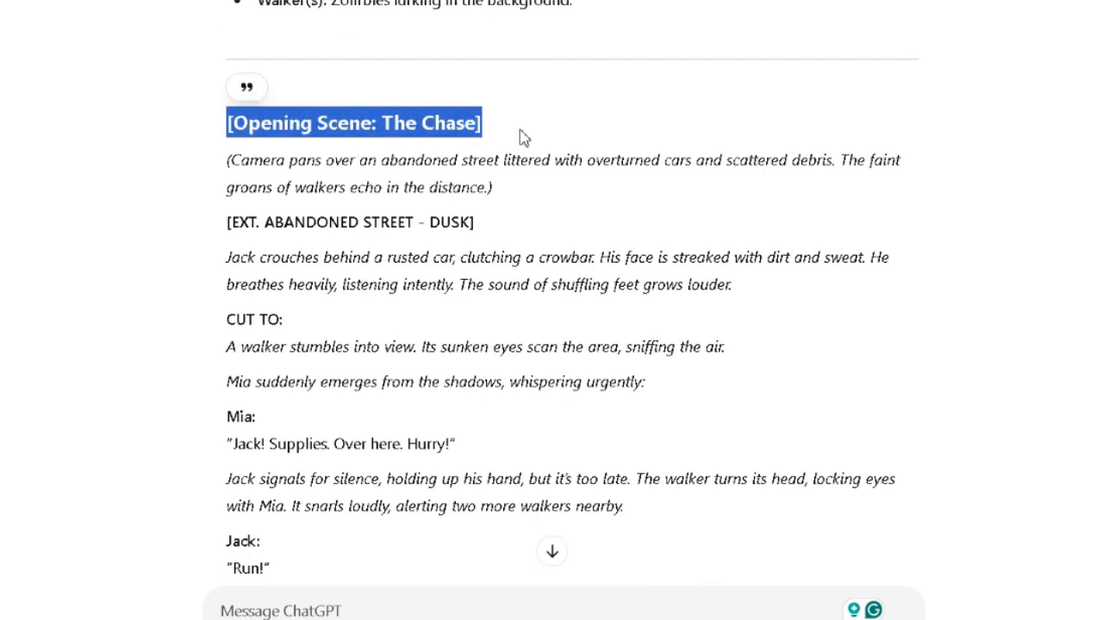
pyautogui.click(532, 149)
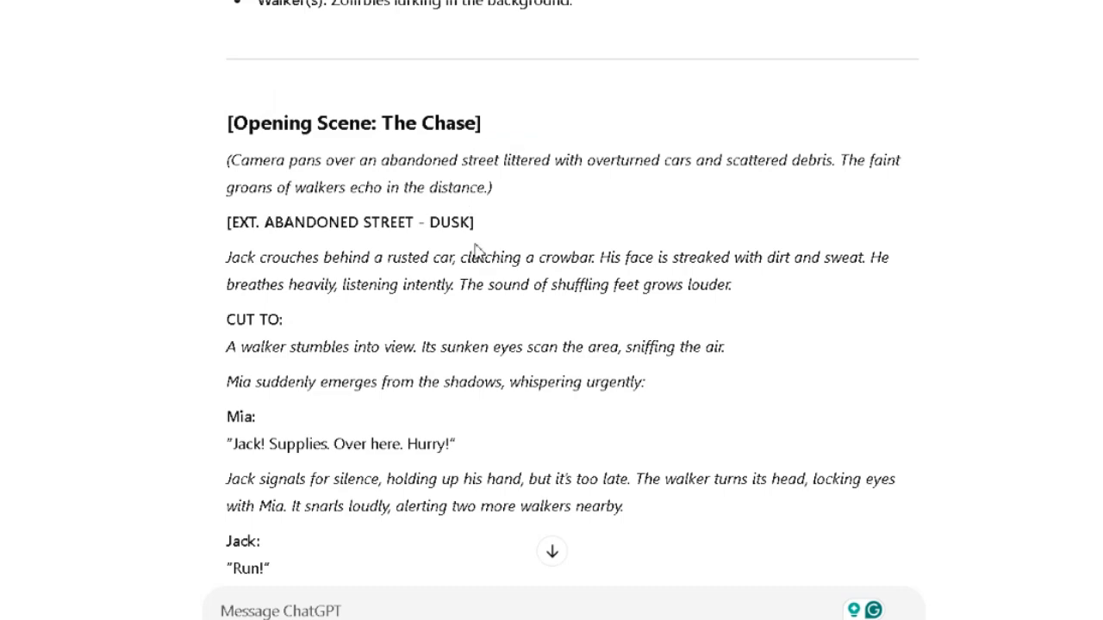
pyautogui.scroll(-2, 475, 250)
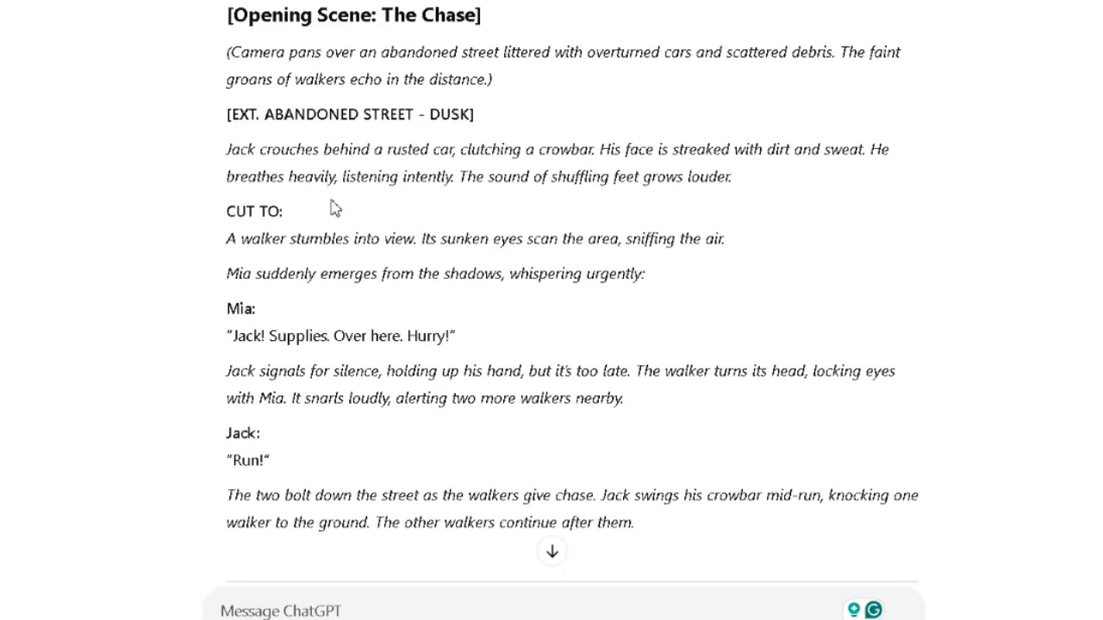
pyautogui.scroll(-10, 274, 148)
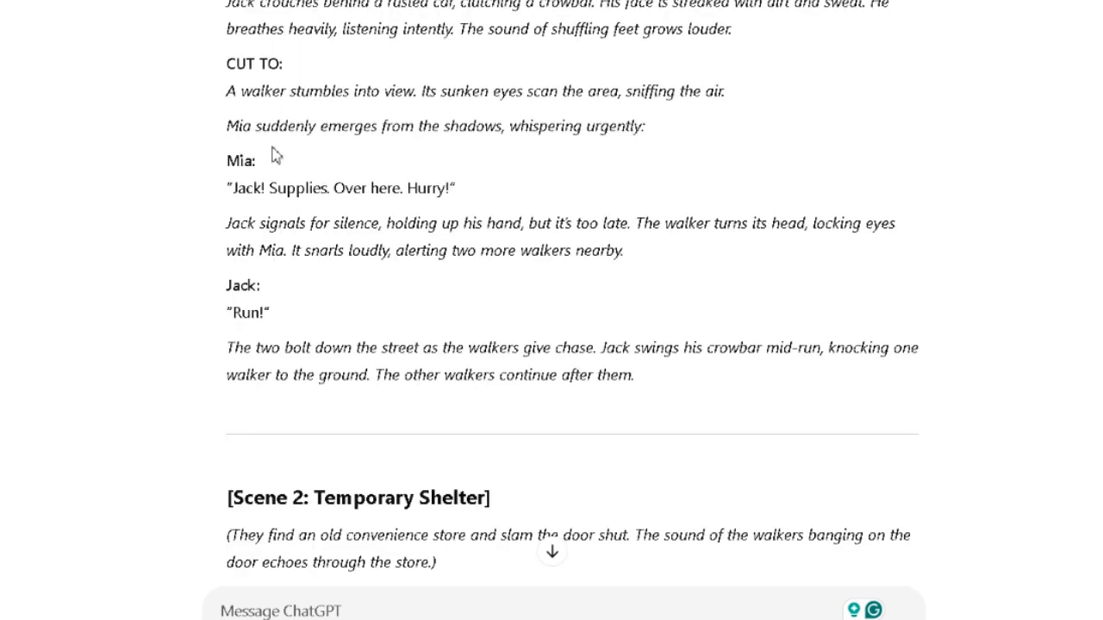
# - Read the Jack and Mia dialogue in Scene 2: Temporary Shelter and skim on to the script's ending scene
pyautogui.scroll(3, 259, 151)
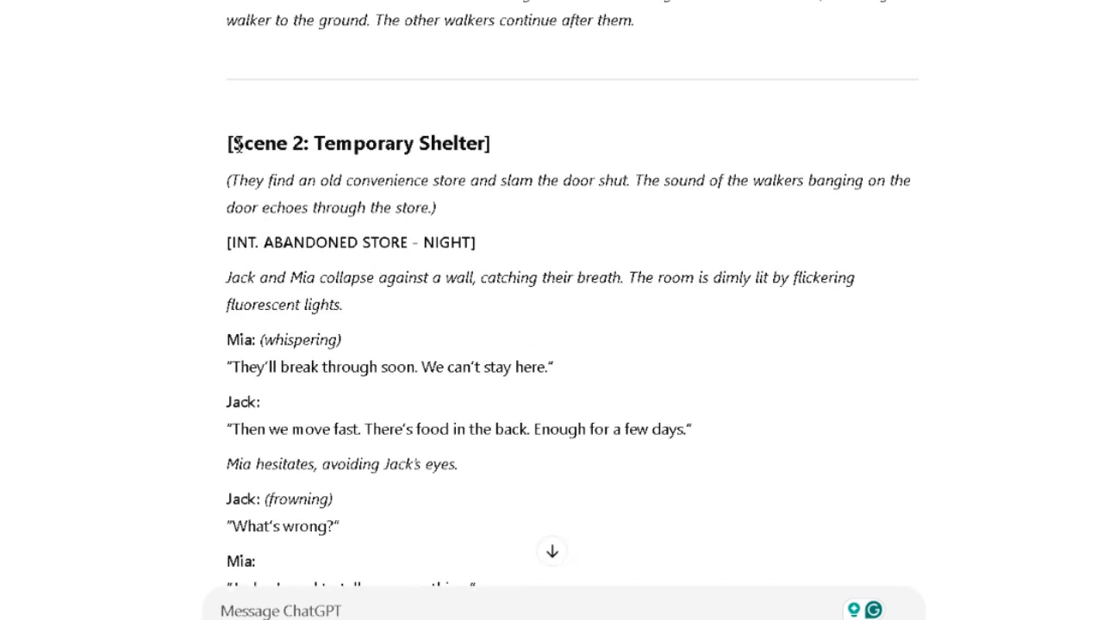
pyautogui.moveTo(237, 145); pyautogui.dragTo(530, 155)
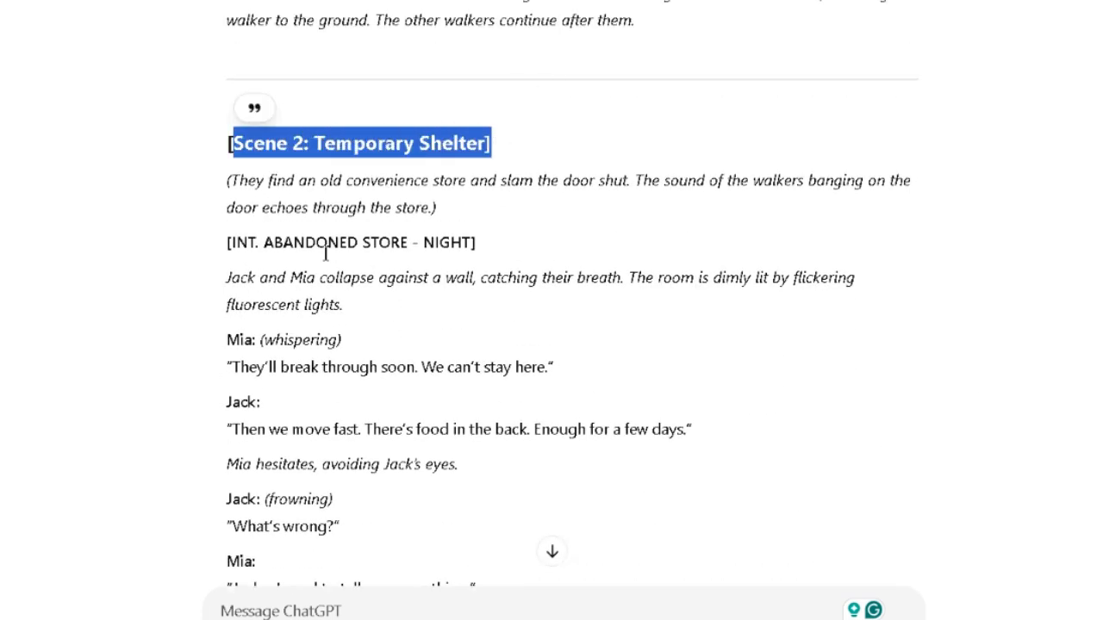
pyautogui.scroll(-2, 326, 250)
pyautogui.moveTo(226, 223); pyautogui.dragTo(550, 243)
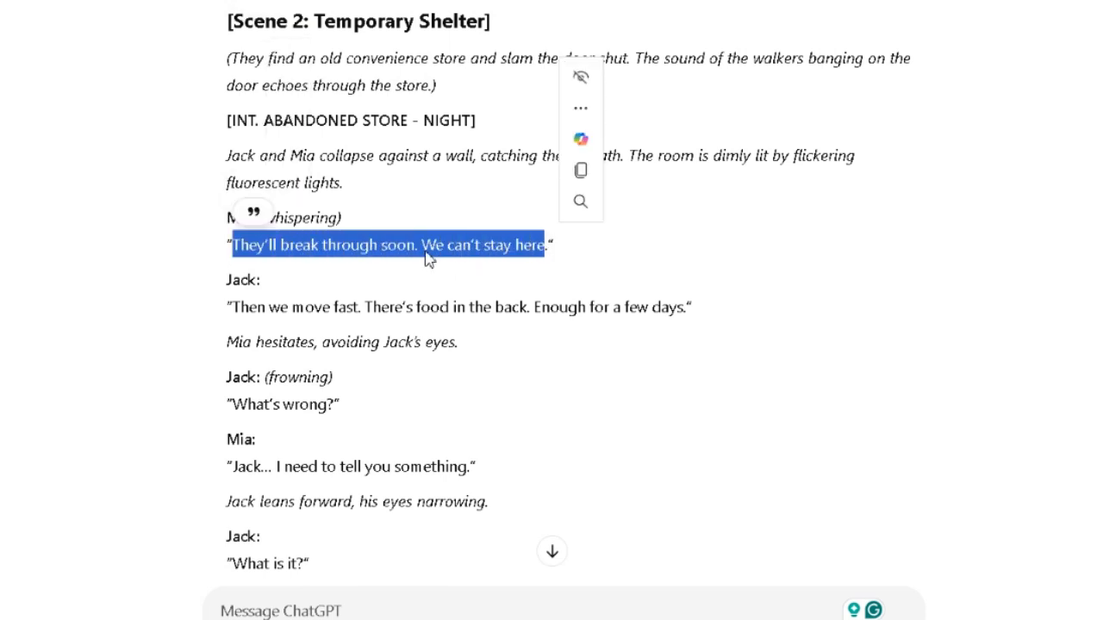
pyautogui.moveTo(226, 280); pyautogui.dragTo(686, 307)
pyautogui.click(235, 307)
pyautogui.click(377, 360)
pyautogui.scroll(-2, 376, 360)
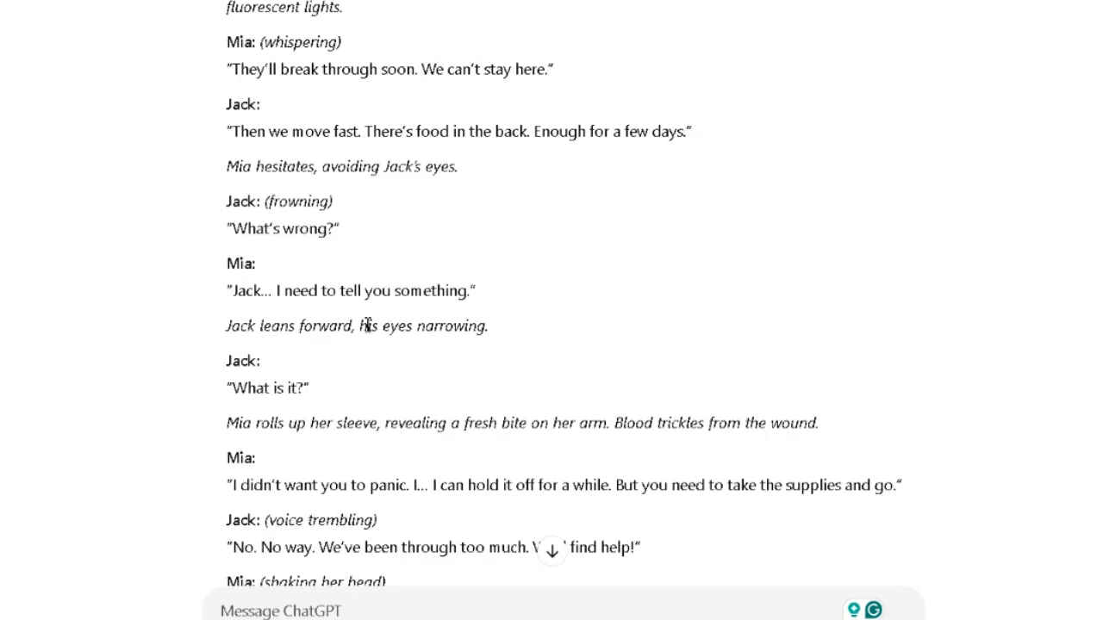
pyautogui.scroll(-2, 367, 325)
pyautogui.scroll(-1, 294, 324)
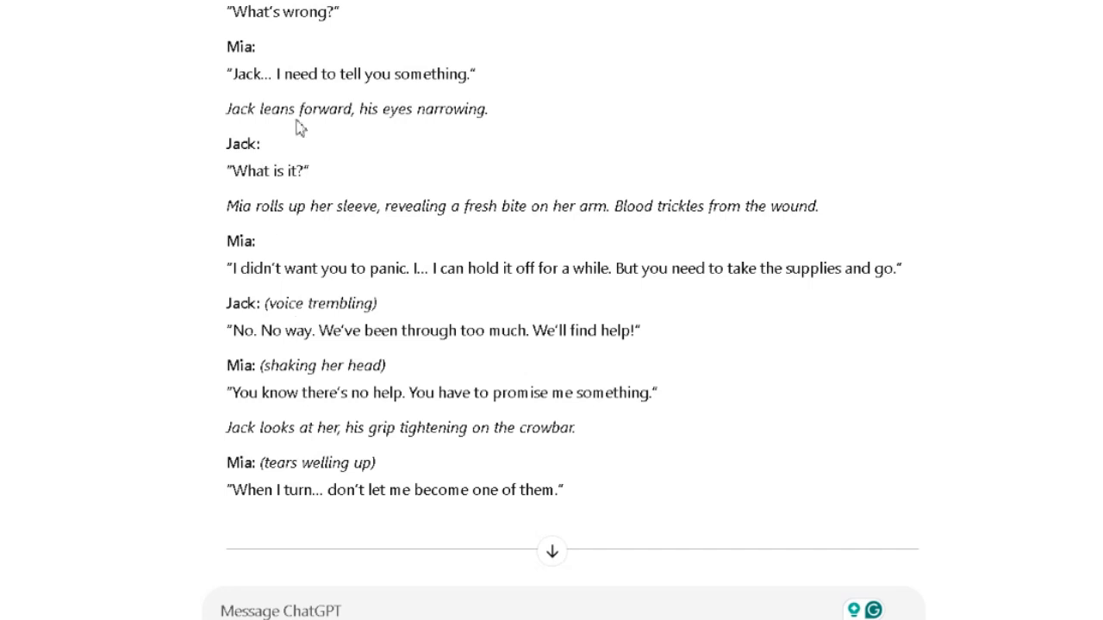
pyautogui.doubleClick(237, 46)
pyautogui.doubleClick(243, 144)
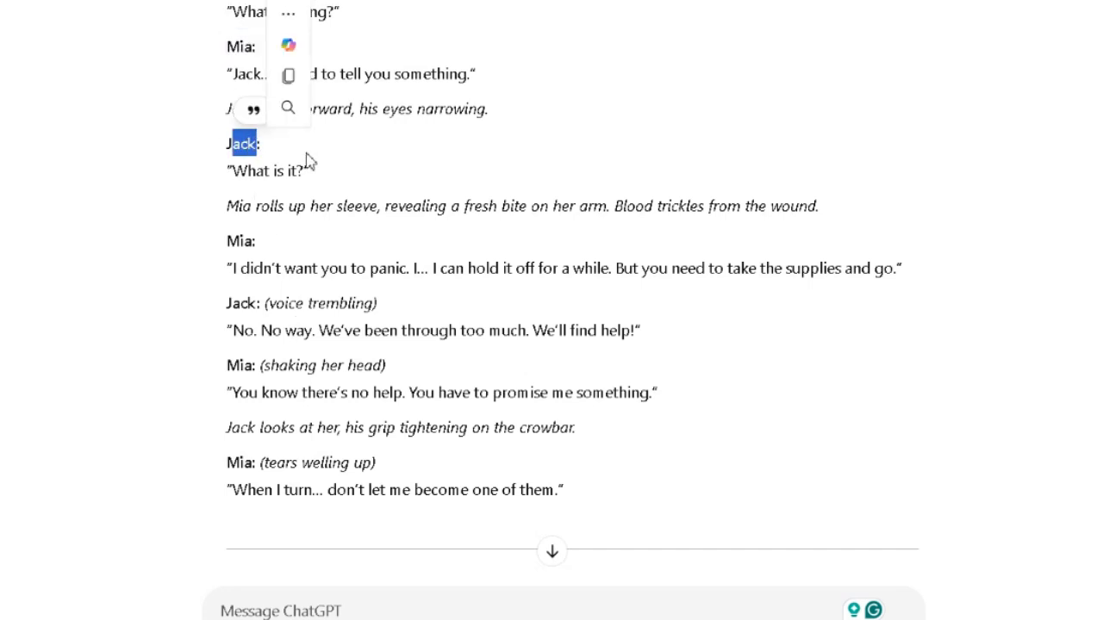
pyautogui.scroll(-3, 332, 356)
pyautogui.scroll(-15, 418, 285)
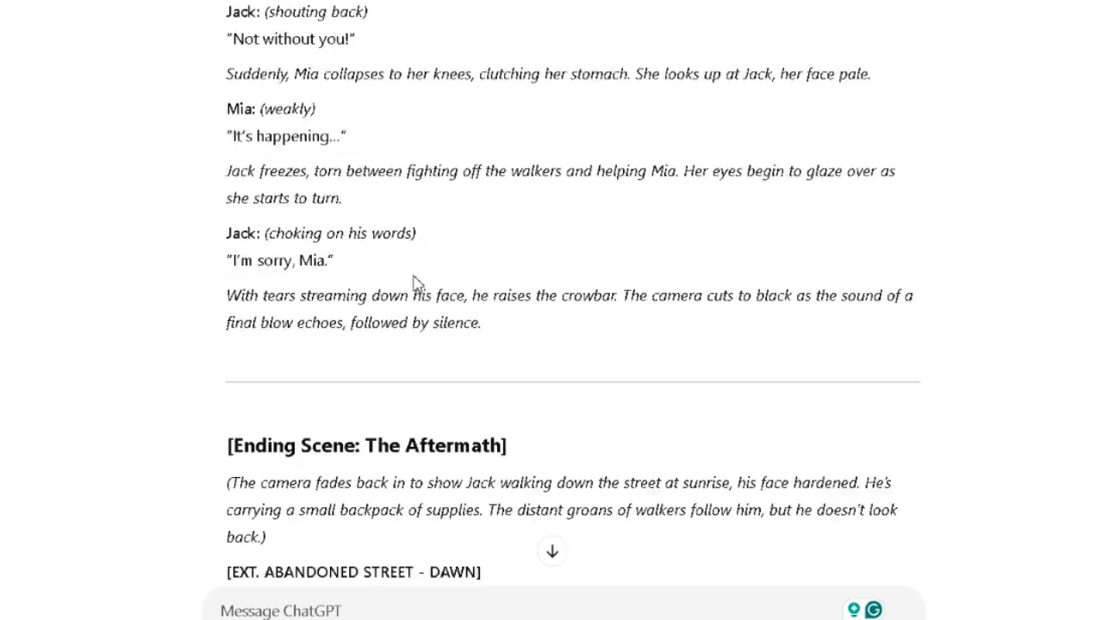
# - Review the revised script told by a single narrator, without character dialogue or scene headlines
pyautogui.scroll(3, 417, 285)
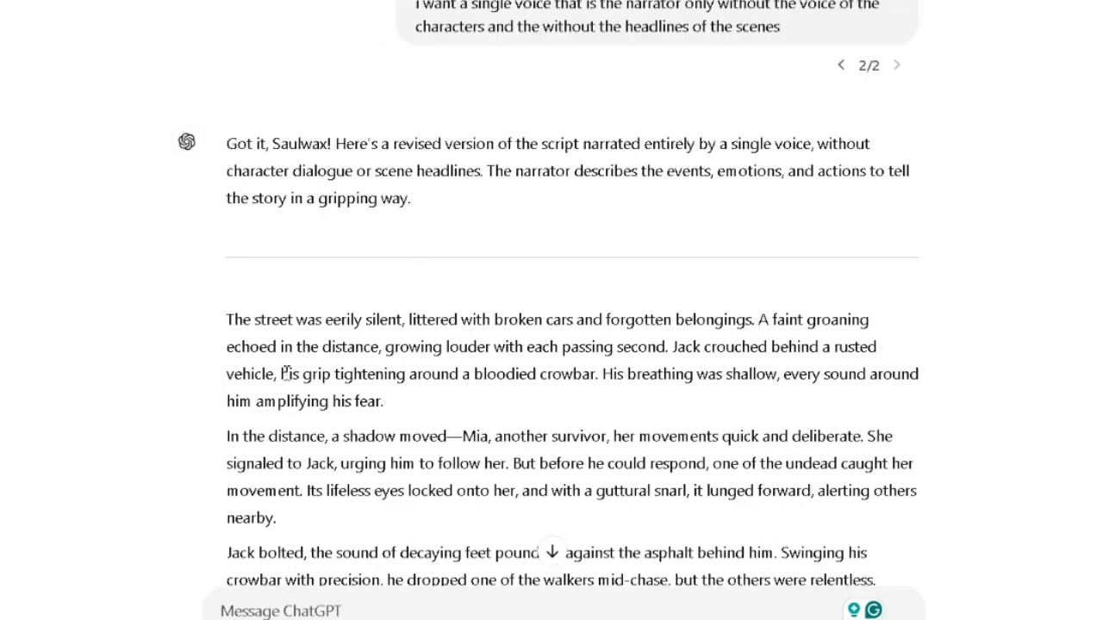
pyautogui.scroll(-2, 284, 373)
pyautogui.scroll(2, 243, 143)
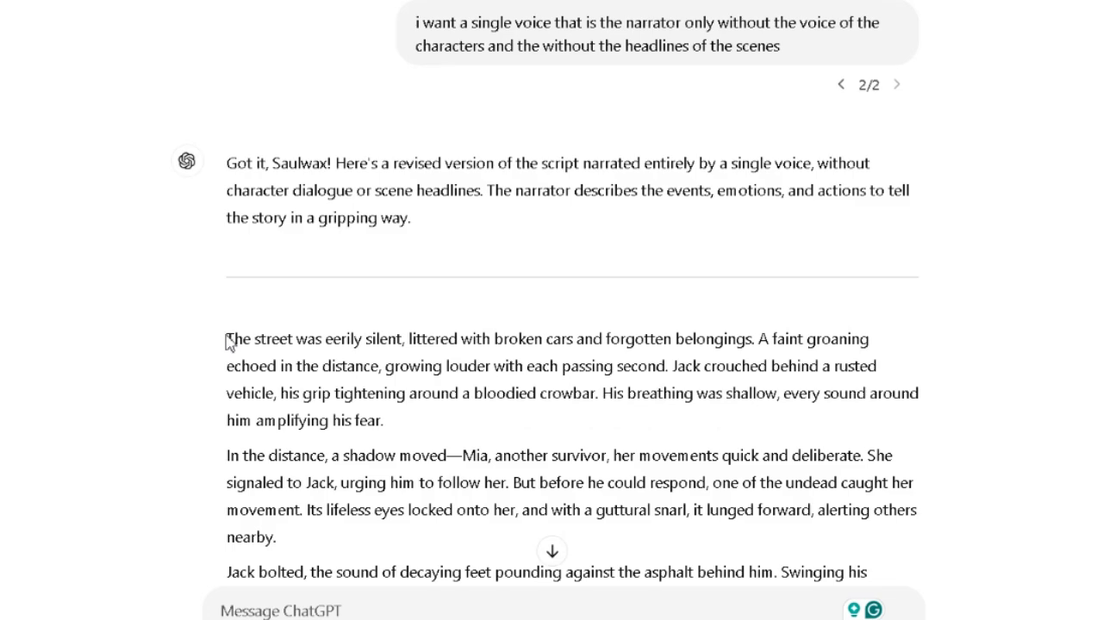
pyautogui.moveTo(229, 342); pyautogui.dragTo(464, 513)
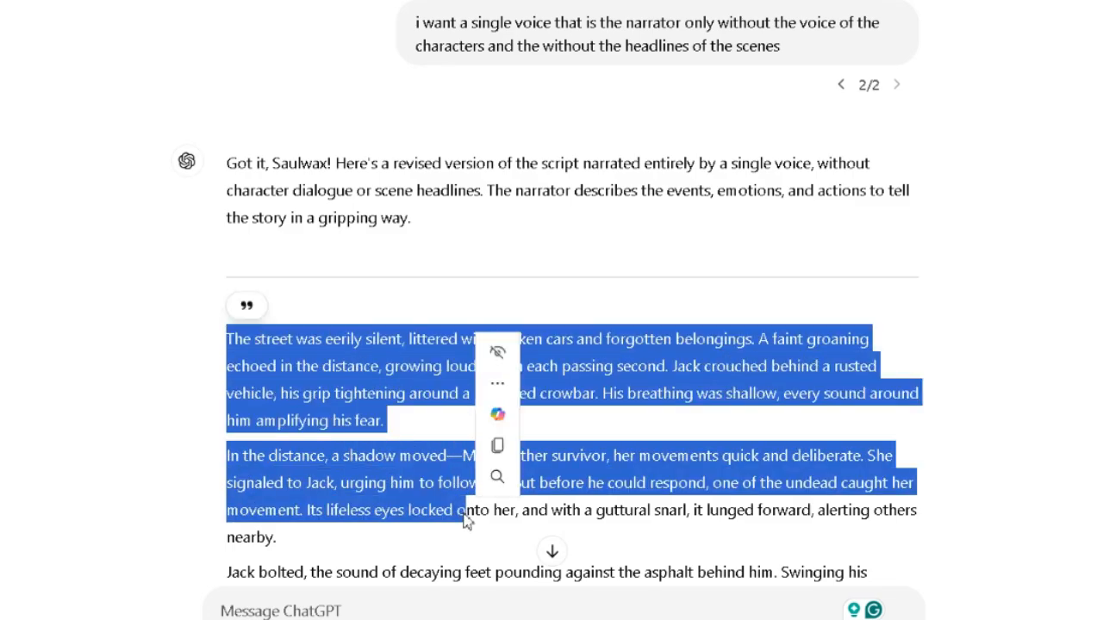
pyautogui.scroll(-11, 466, 455)
pyautogui.scroll(3, 473, 212)
pyautogui.click(348, 292)
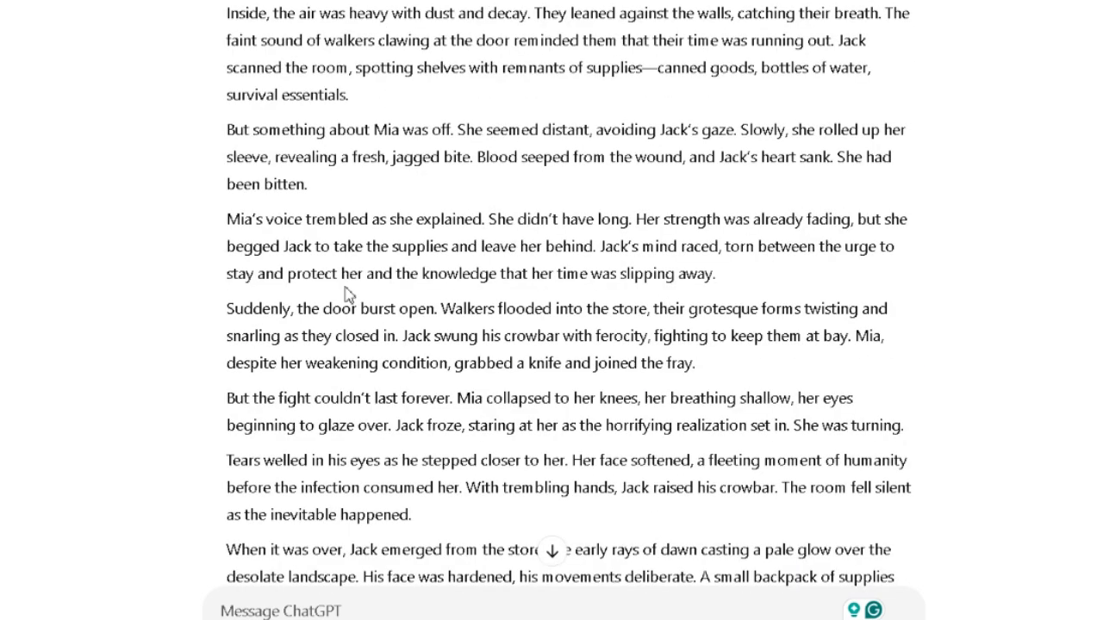
pyautogui.scroll(6, 348, 291)
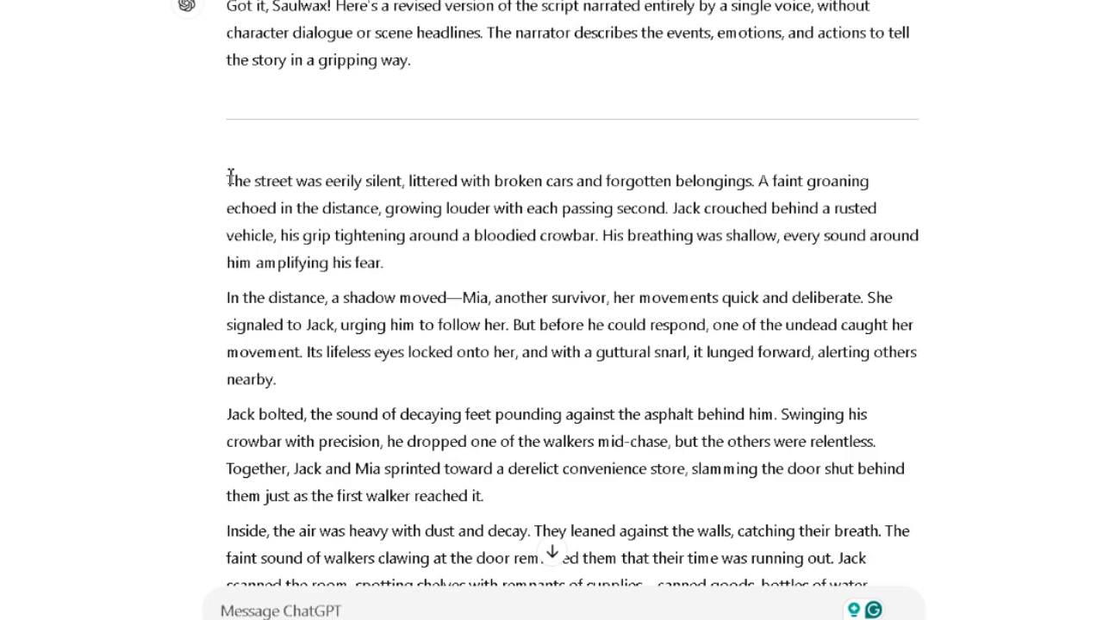
pyautogui.moveTo(230, 176); pyautogui.dragTo(664, 549)
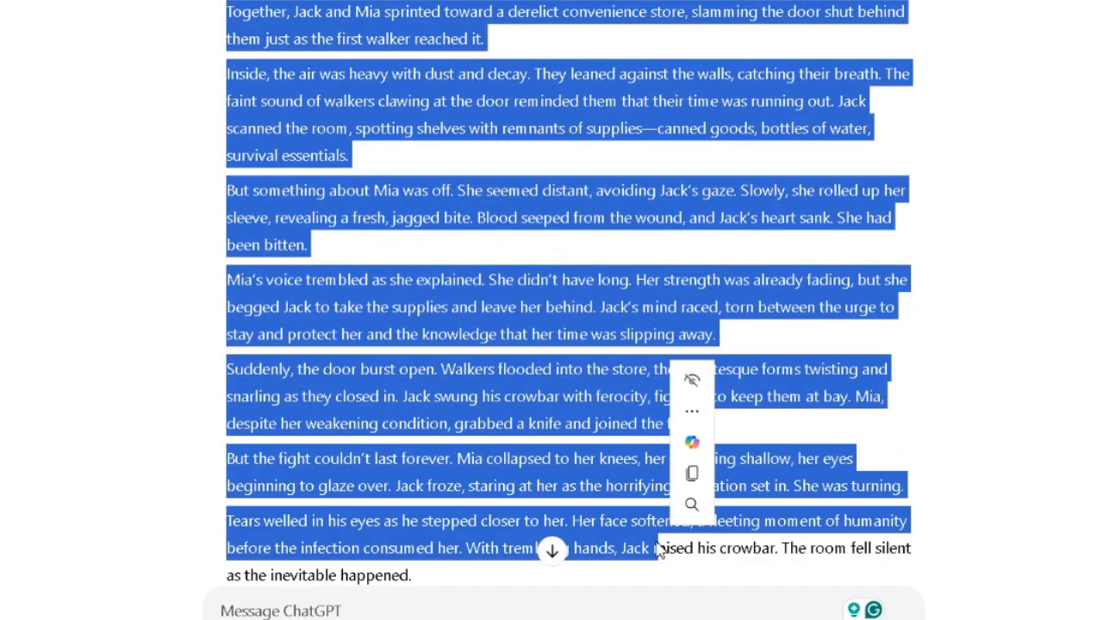
pyautogui.click(977, 291)
pyautogui.scroll(5, 711, 203)
pyautogui.scroll(3, 712, 204)
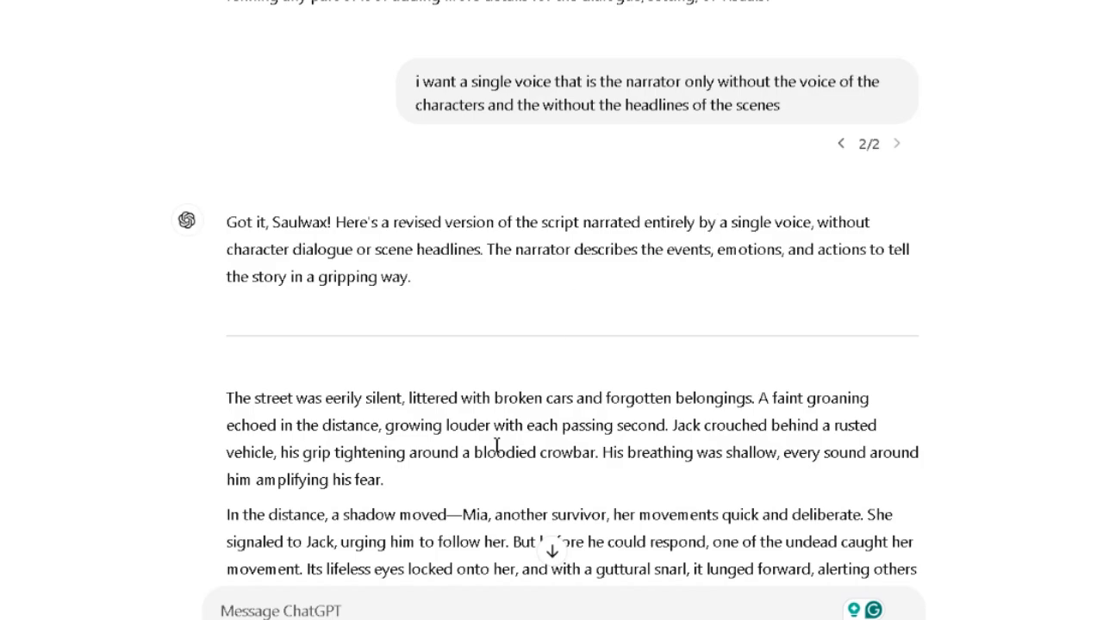
# - Read through the narrator-only script to Jack's departure from the store, then return toward its beginning
pyautogui.scroll(-11, 498, 445)
pyautogui.scroll(2, 379, 362)
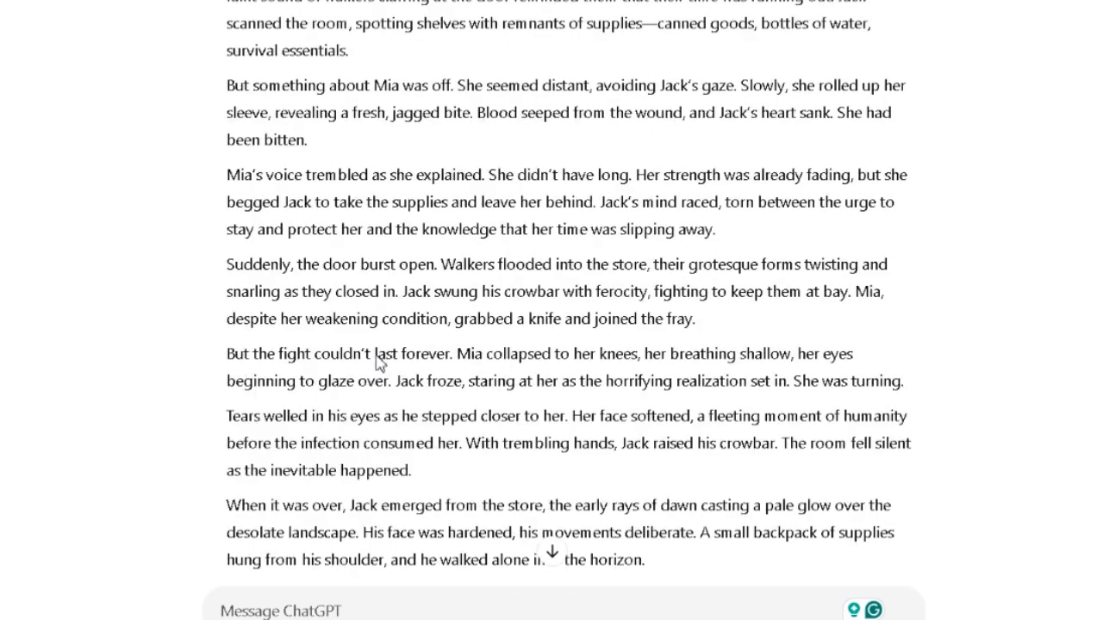
pyautogui.scroll(6, 379, 362)
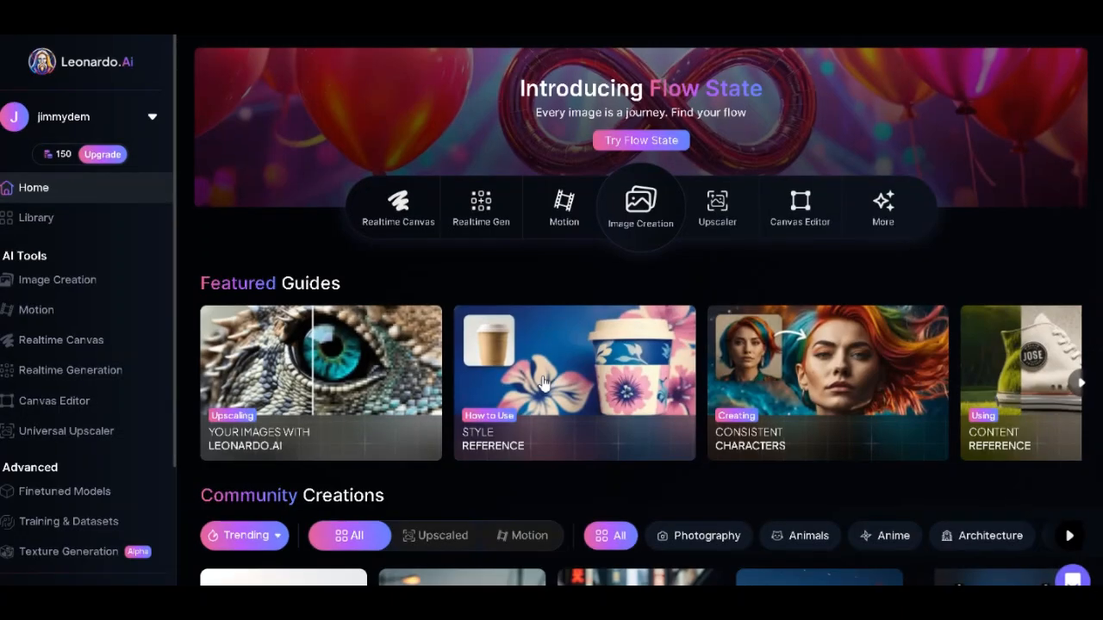
# - Switch to Leonardo.Ai, open Image Creation and keep Phoenix 1.0 as the model
pyautogui.click(652, 203)
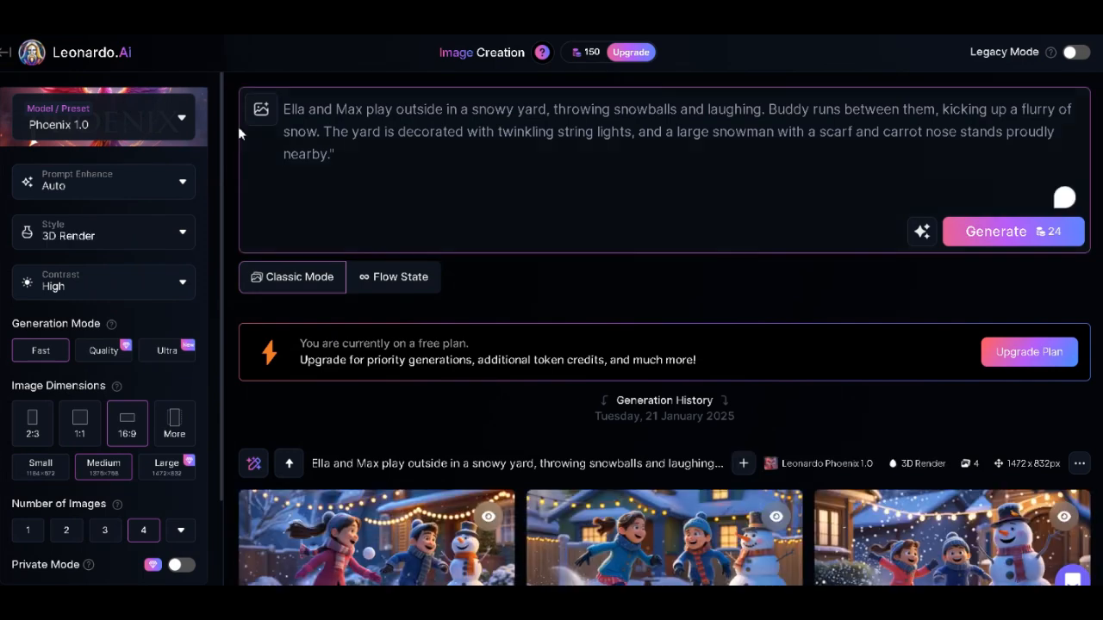
pyautogui.click(183, 118)
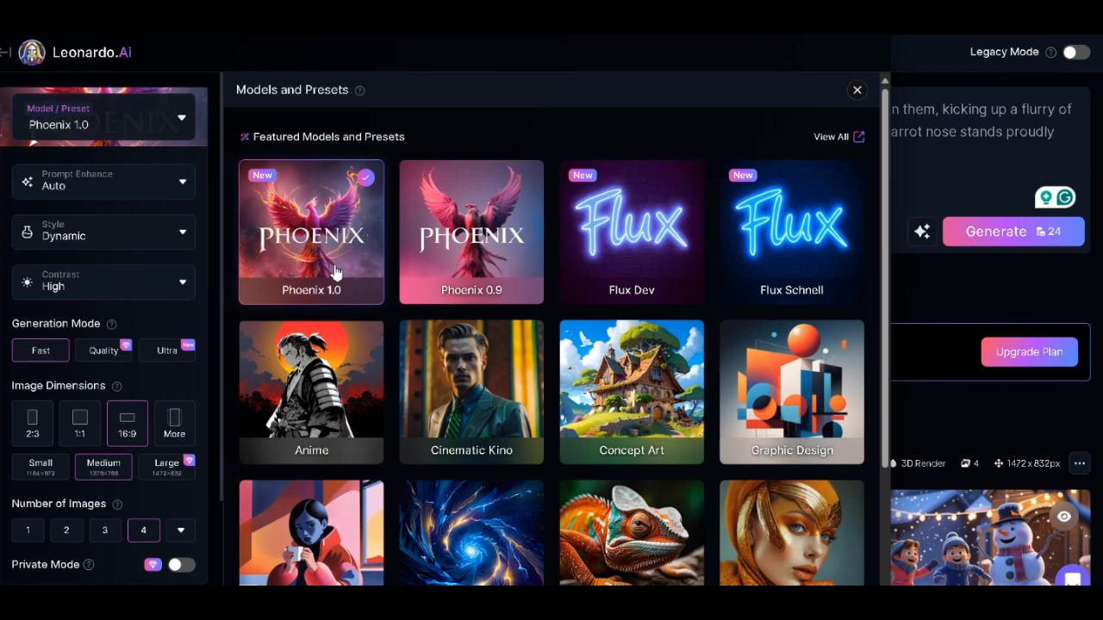
pyautogui.click(857, 89)
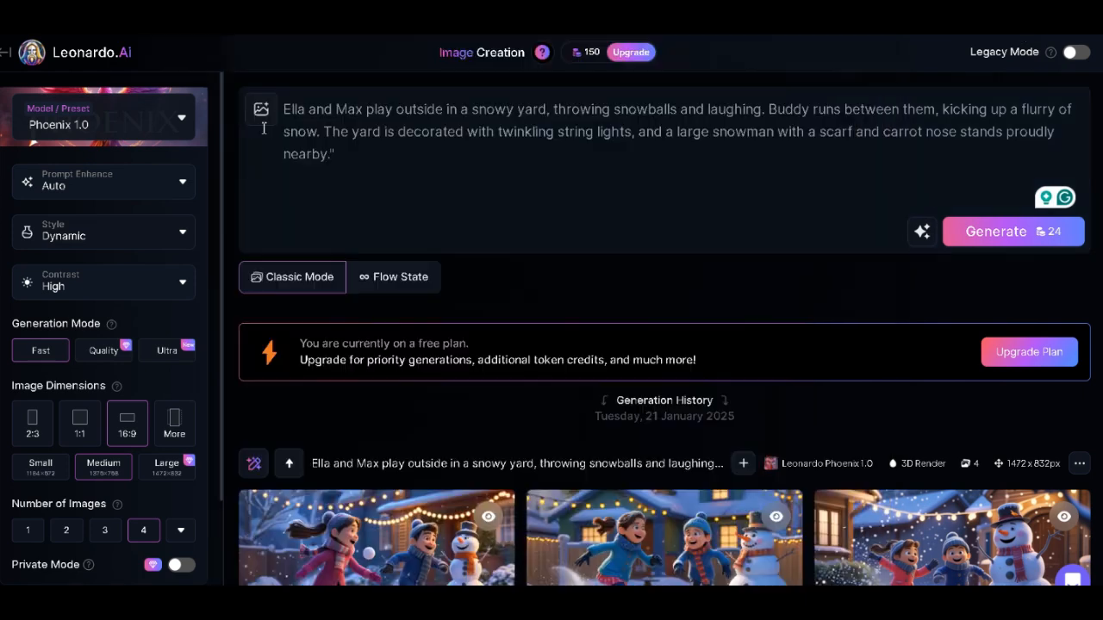
# - Turn Prompt Enhance off and set the image style to Cinematic
pyautogui.click(182, 187)
pyautogui.click(111, 358)
pyautogui.click(178, 236)
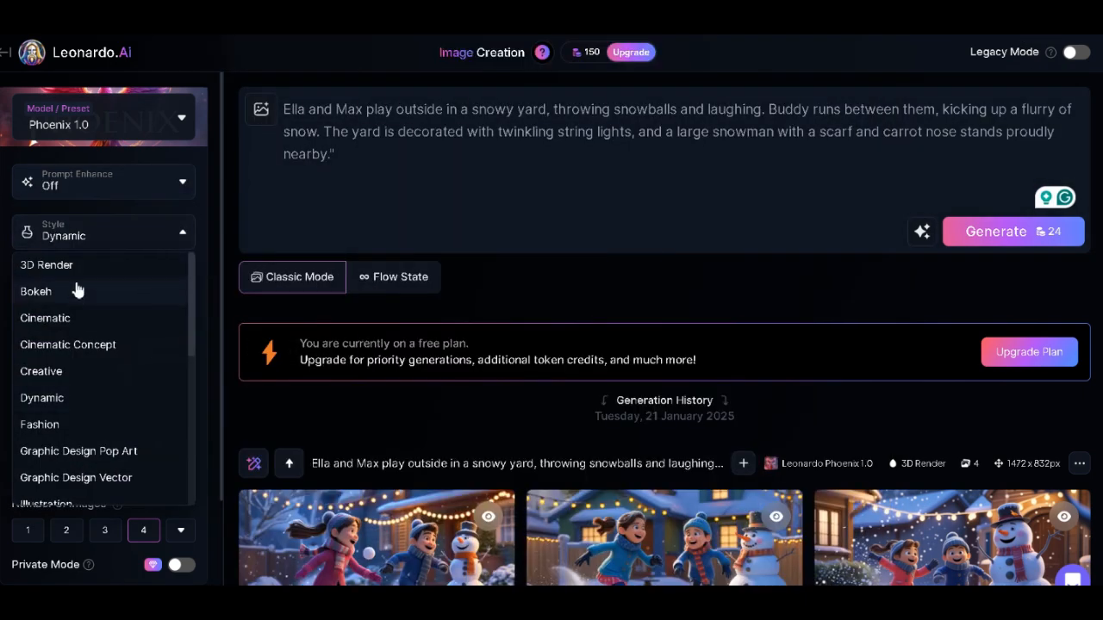
pyautogui.click(69, 319)
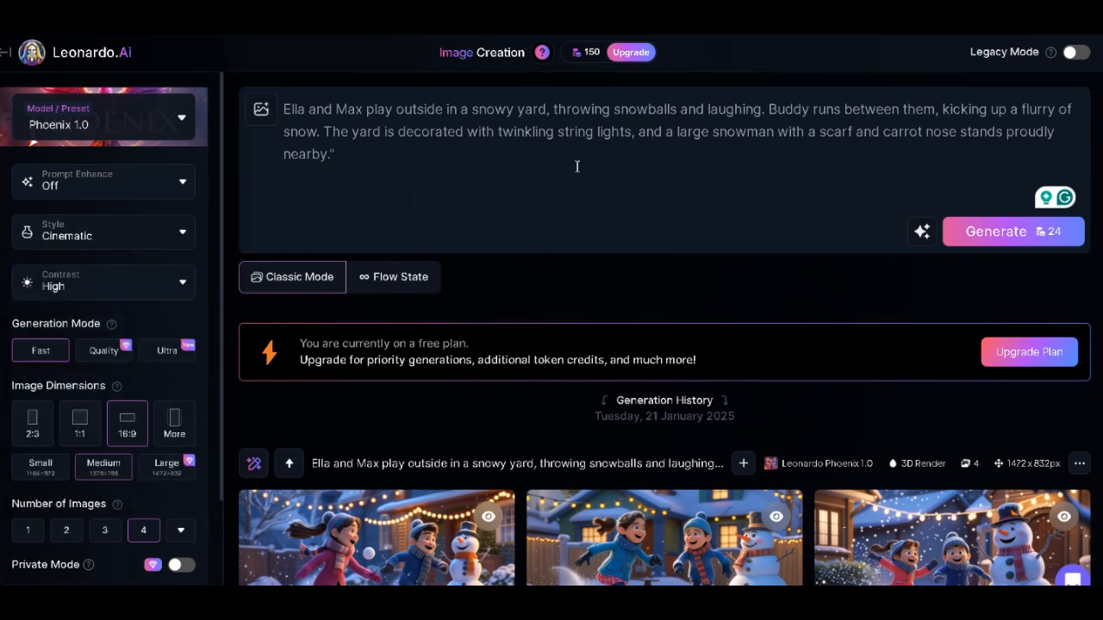
# - Clear the old snowy yard prompt from the image generator
pyautogui.click(462, 131)
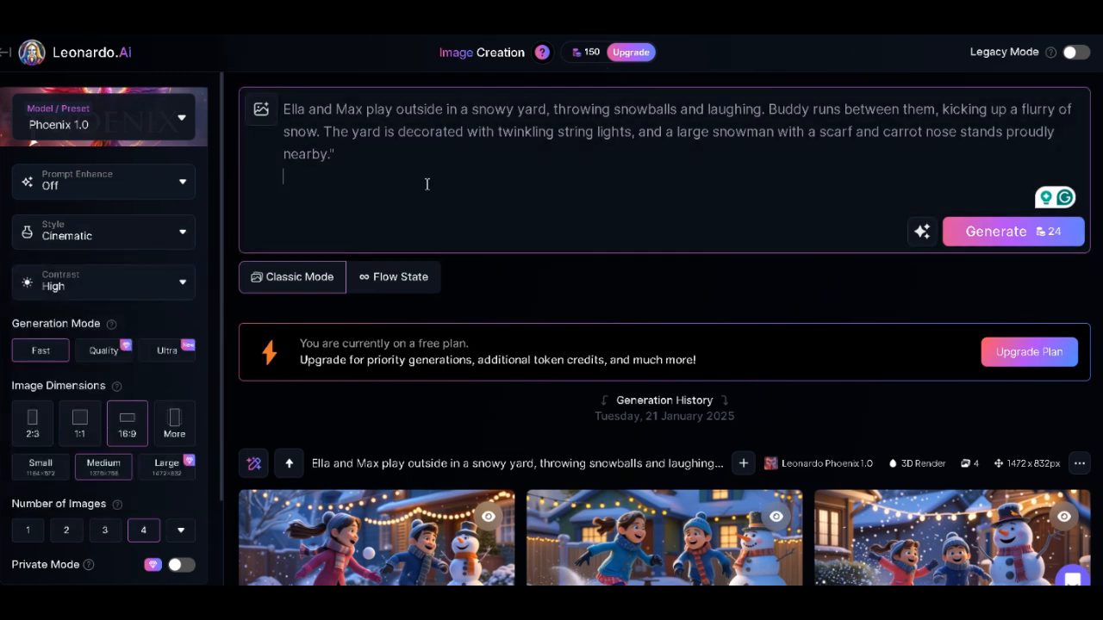
pyautogui.hotkey('ctrl', 'a')
pyautogui.press('BackSpace')
pyautogui.moveTo(390, 231); pyautogui.dragTo(594, 404)
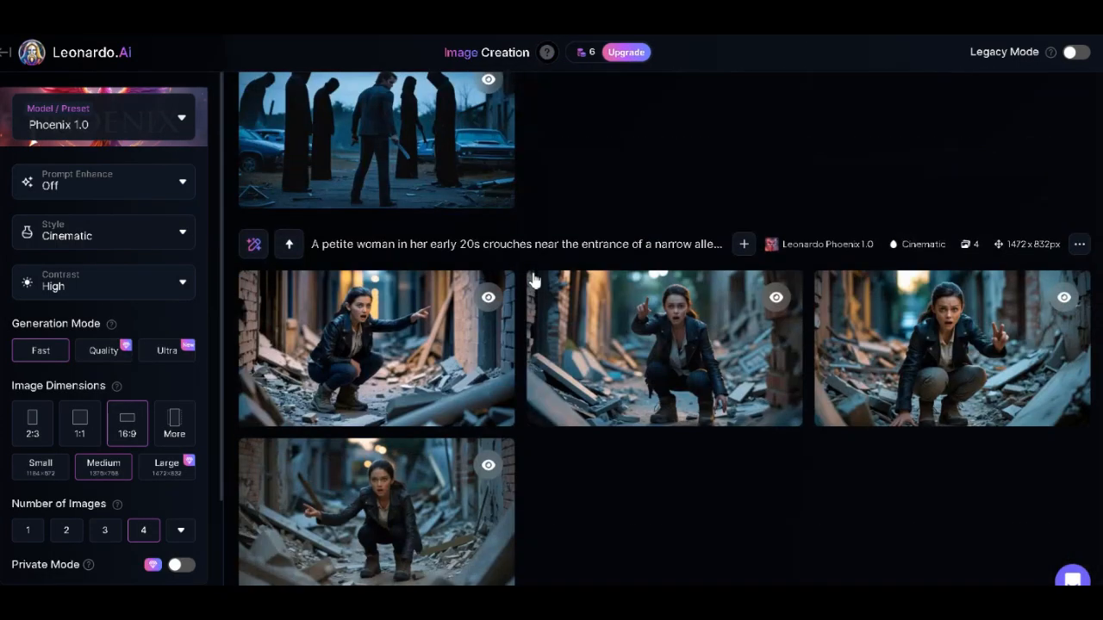
# - Skim the generated scene images from the petite woman in the alley to the determined man behind the sedan
pyautogui.scroll(10, 533, 277)
pyautogui.scroll(-14, 533, 277)
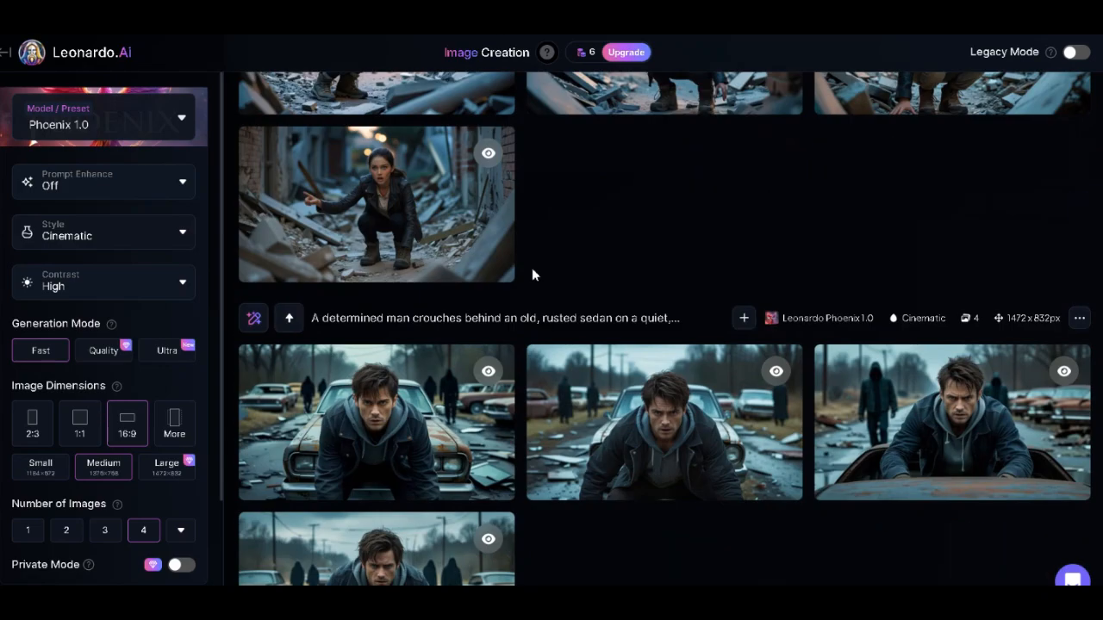
pyautogui.scroll(-7, 531, 274)
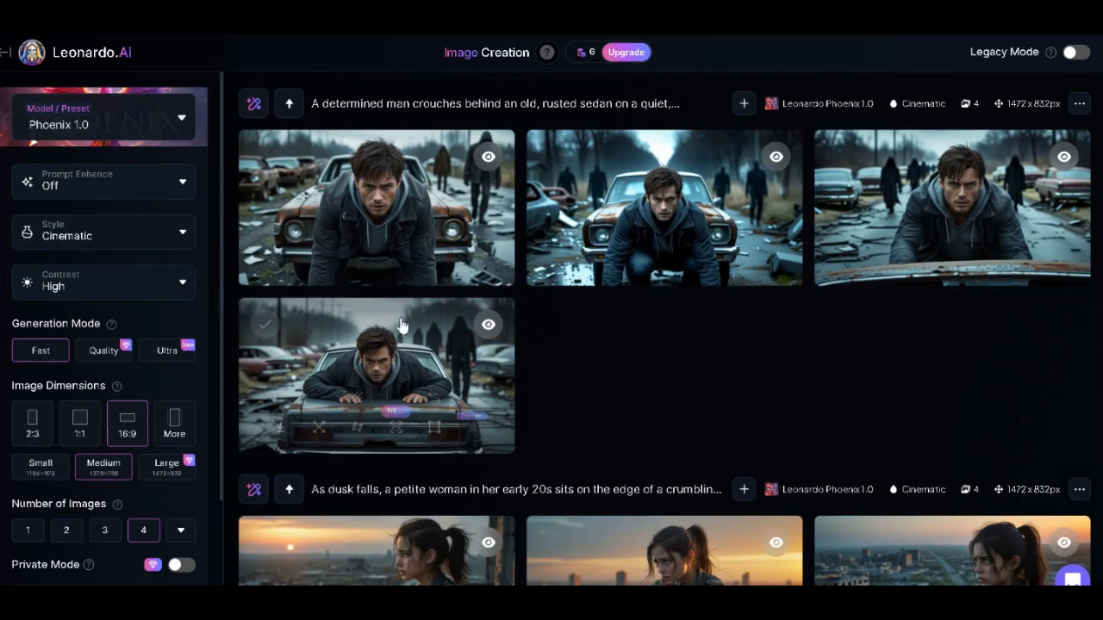
# - Preview the generated images of the woman sitting on the crumbling edge at dusk, one after another
pyautogui.scroll(-3, 401, 325)
pyautogui.click(359, 312)
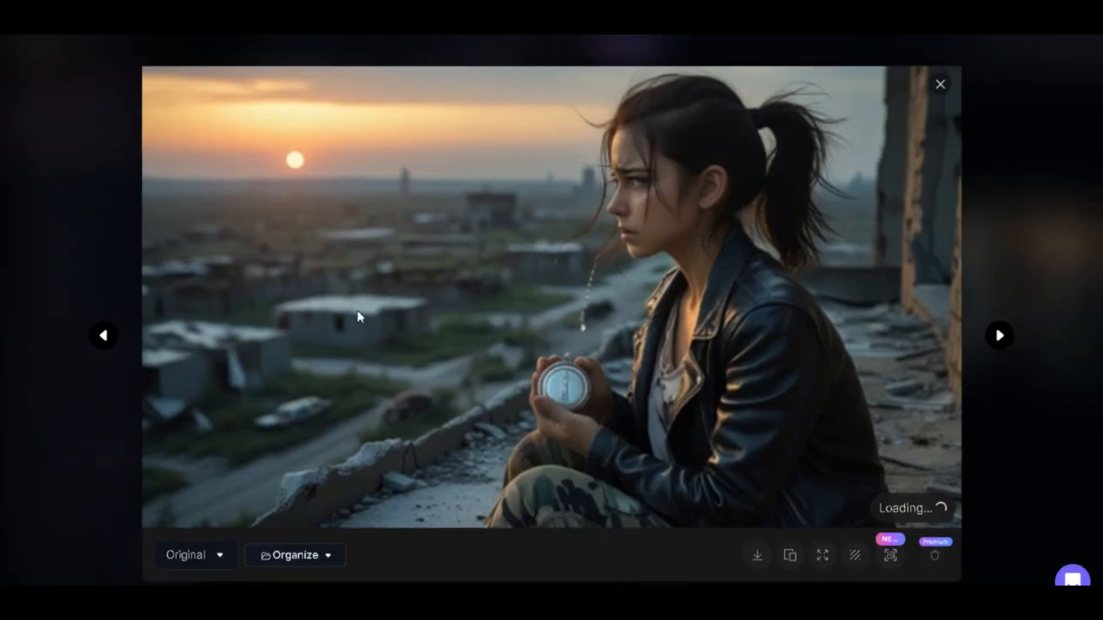
pyautogui.click(1000, 338)
pyautogui.click(999, 338)
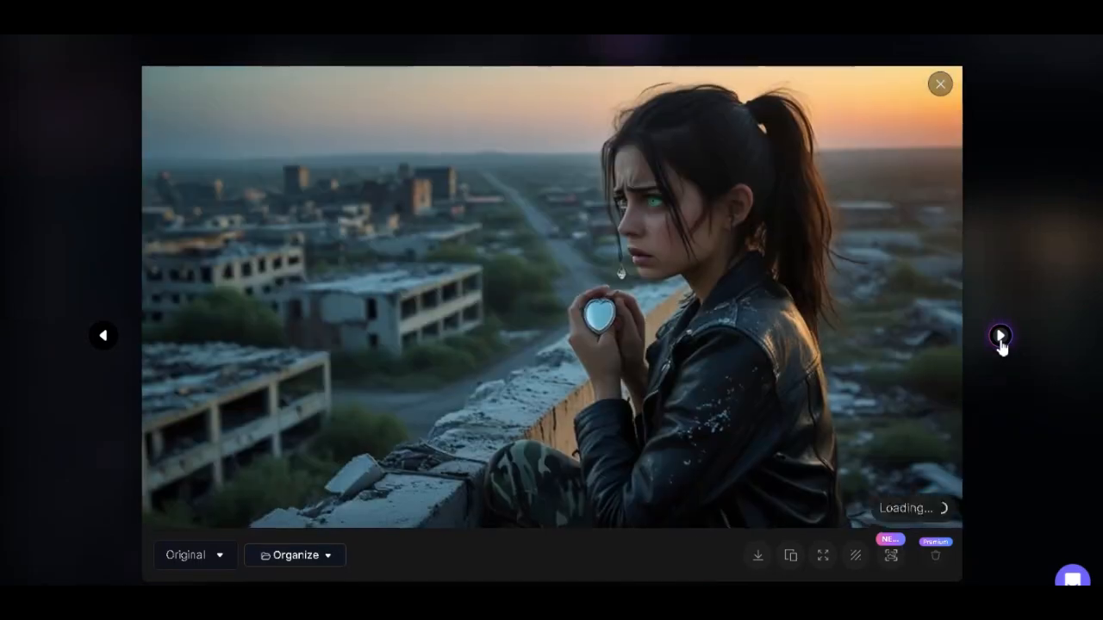
pyautogui.click(1000, 338)
pyautogui.click(940, 83)
pyautogui.scroll(3, 568, 196)
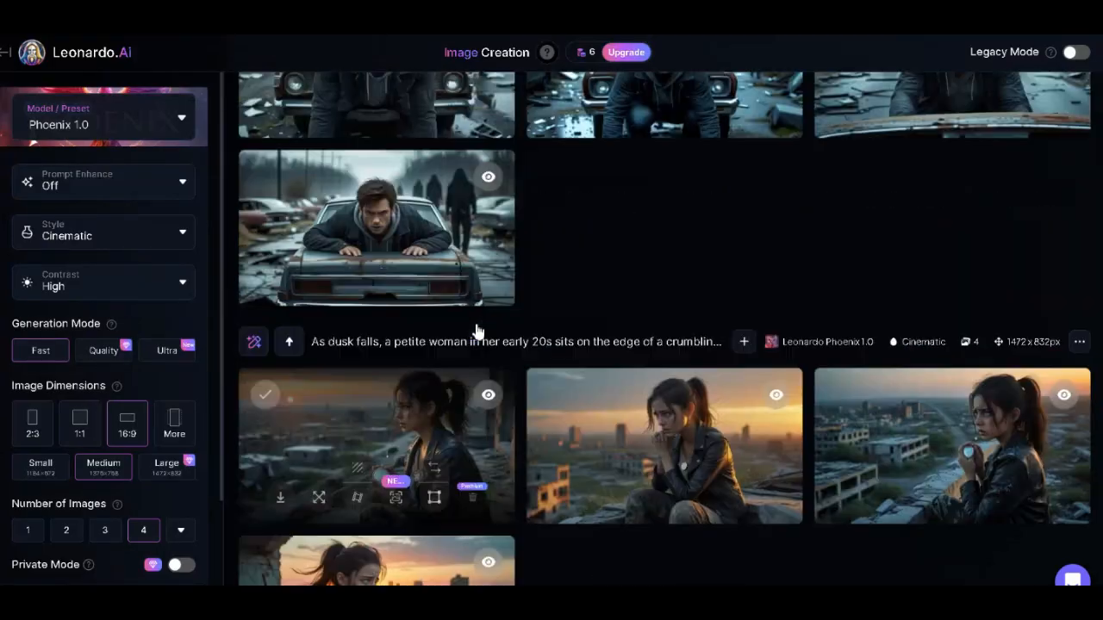
# - View the generated images of the determined man crouching by the rusted sedan at full size
pyautogui.click(271, 193)
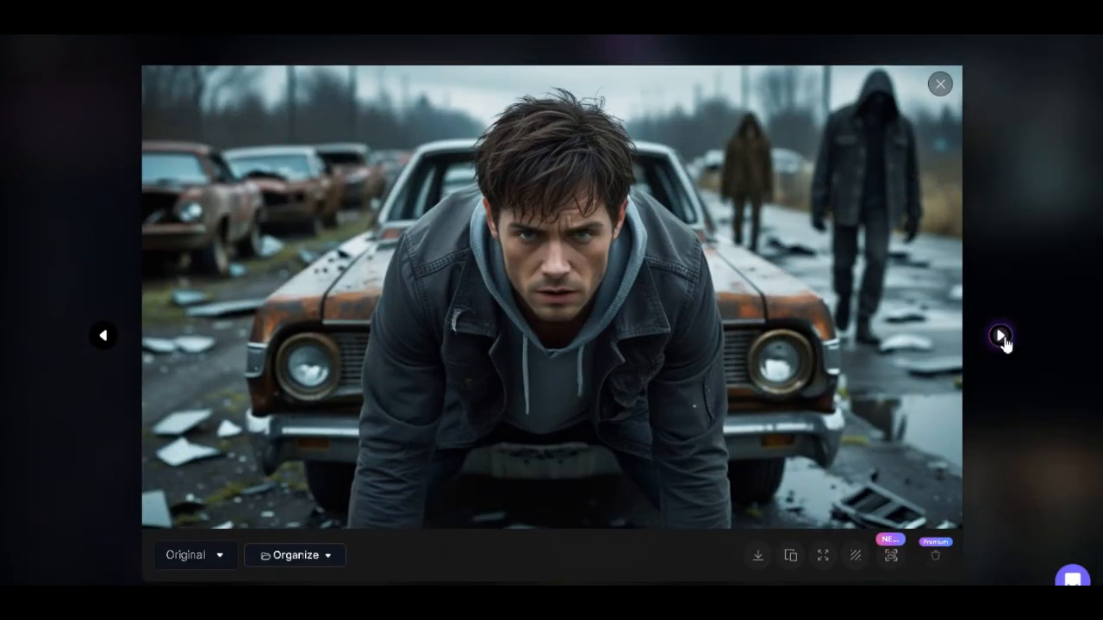
pyautogui.click(999, 338)
pyautogui.click(999, 338)
pyautogui.click(1000, 336)
pyautogui.click(999, 336)
pyautogui.press('Escape')
# - Compare the generated image sets, from the abandoned convenience store and the back-to-back standoff to the man by the sedan
pyautogui.scroll(10, 722, 246)
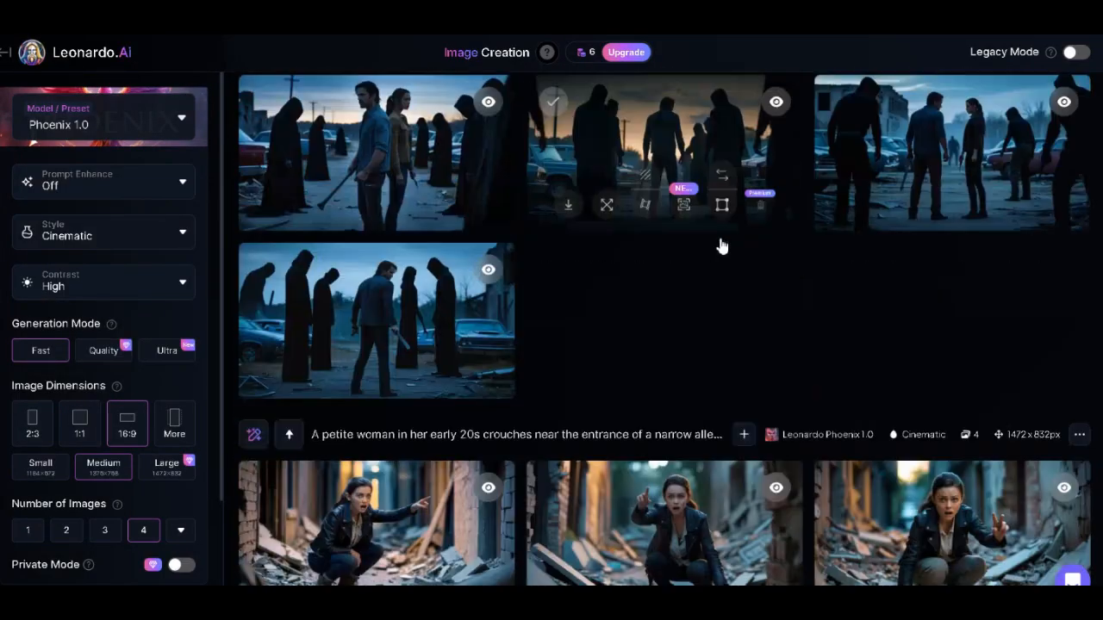
pyautogui.scroll(5, 722, 247)
pyautogui.scroll(-10, 720, 243)
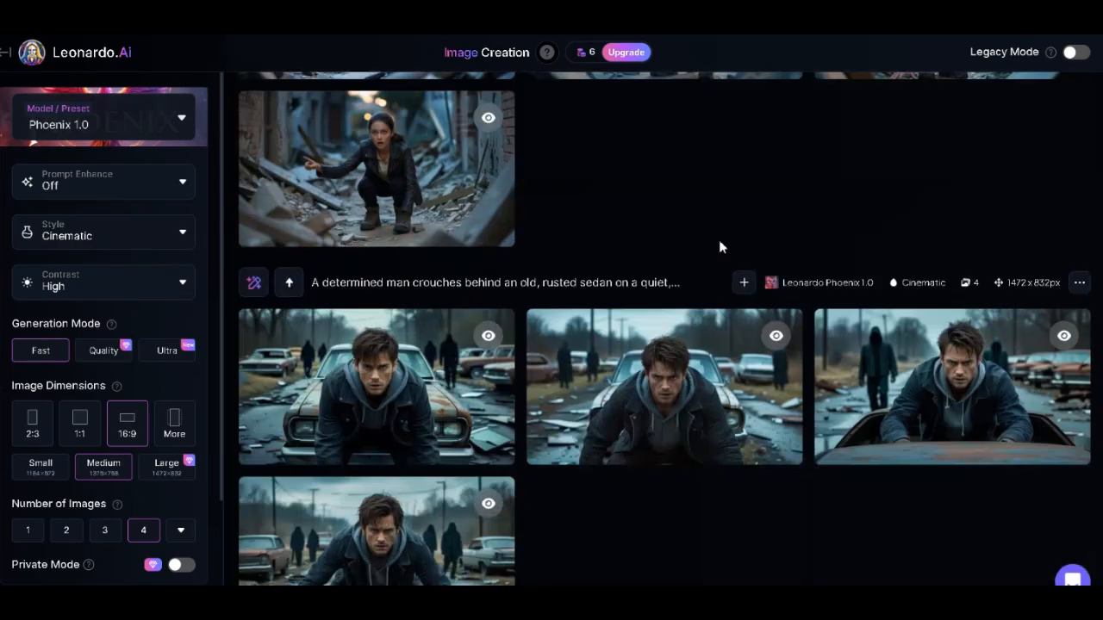
pyautogui.scroll(10, 720, 248)
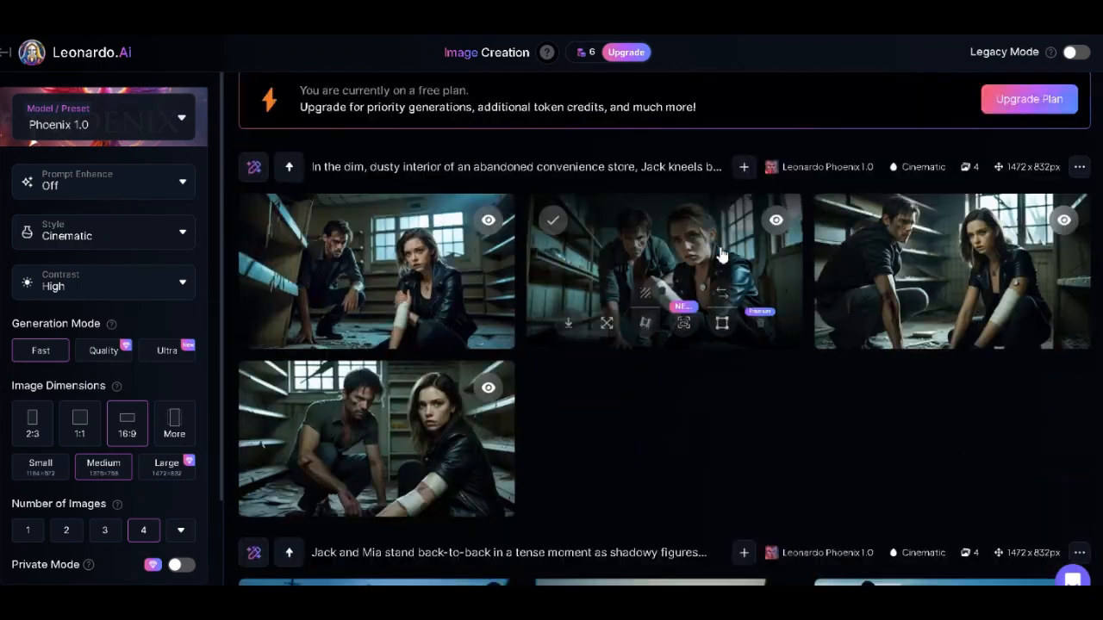
pyautogui.scroll(1, 722, 253)
pyautogui.scroll(-4, 551, 284)
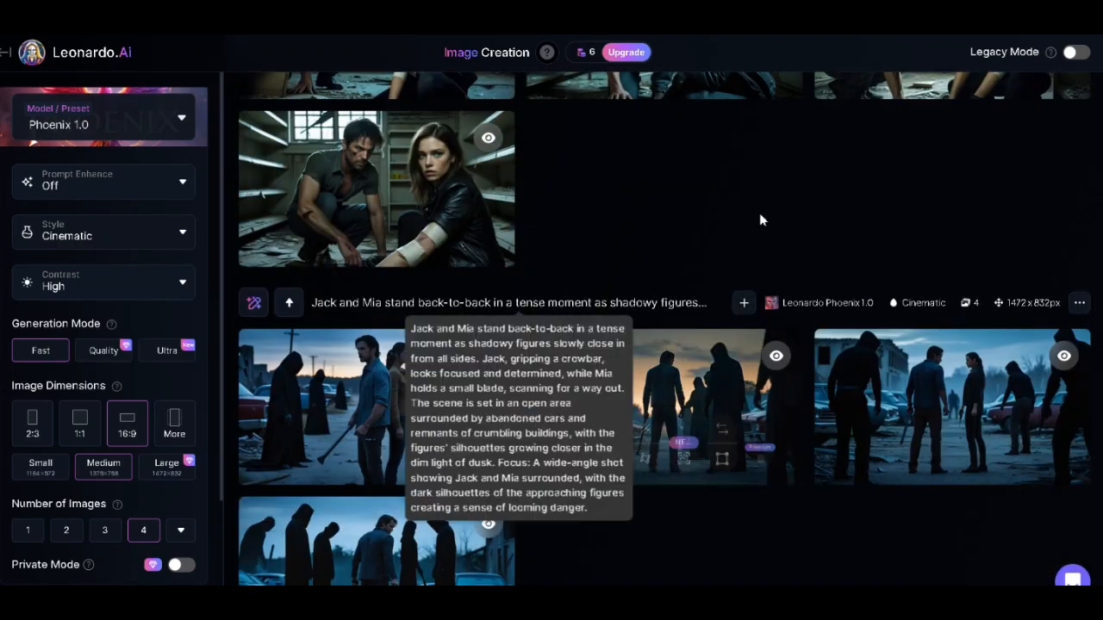
pyautogui.scroll(-8, 646, 345)
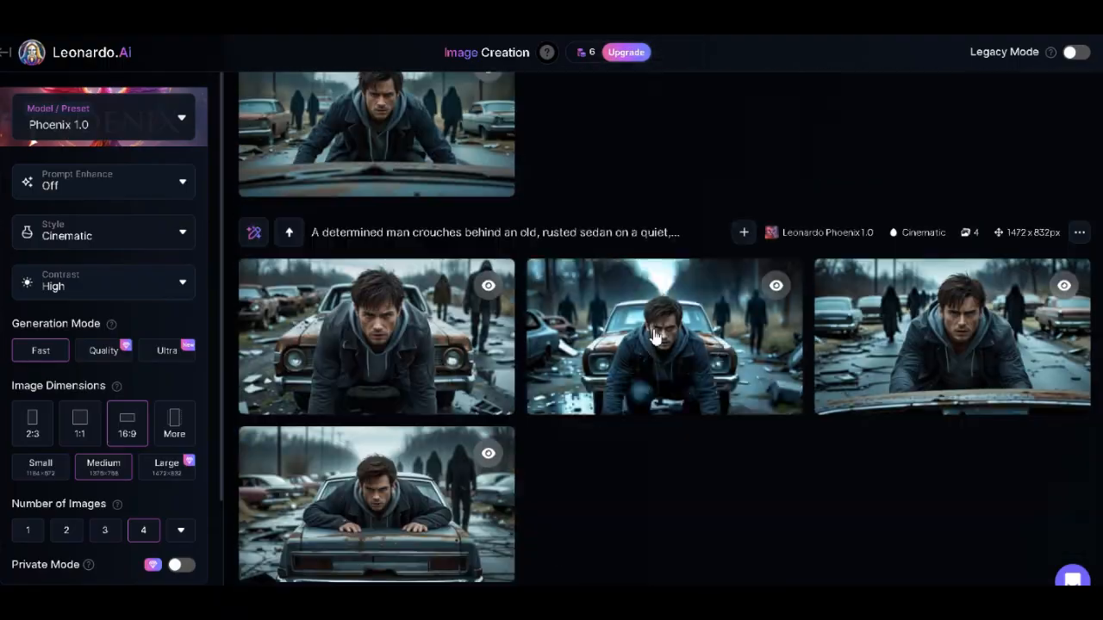
pyautogui.moveTo(654, 336)
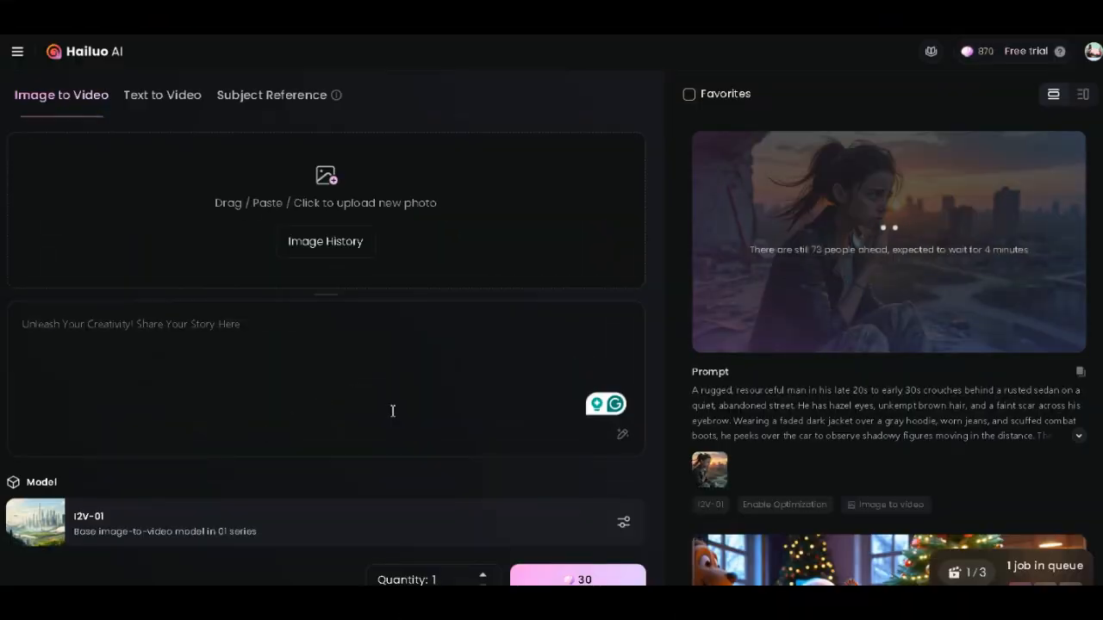
# - In Hailuo AI's Image to Video, upload the downloaded determined man image and enter the rugged man scene prompt with its low-angle Focus line
pyautogui.click(1046, 36)
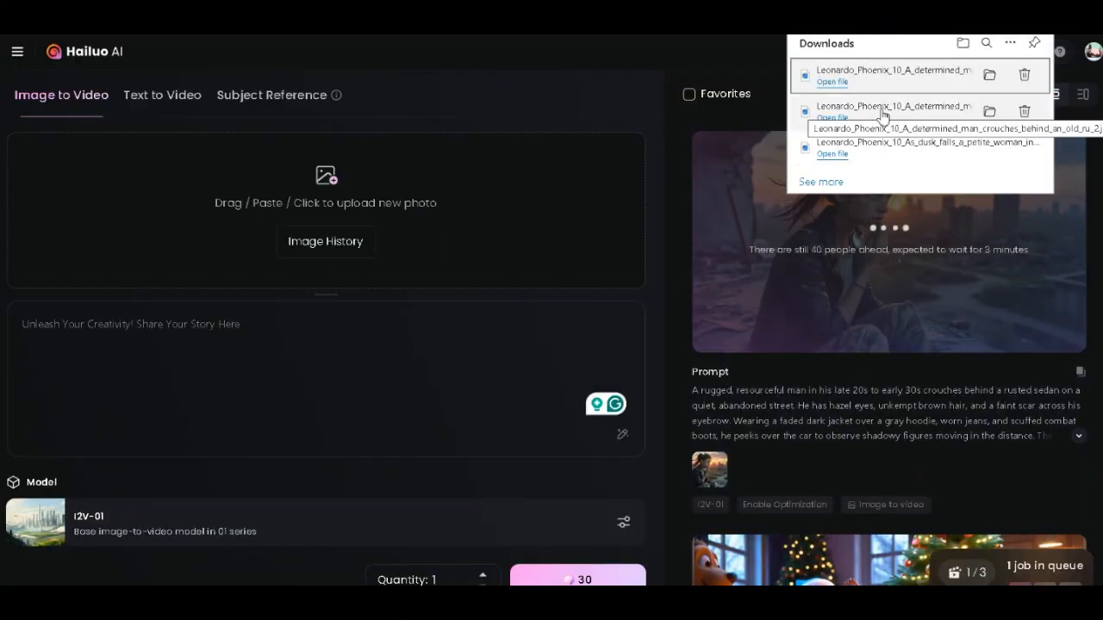
pyautogui.moveTo(891, 110); pyautogui.dragTo(216, 361)
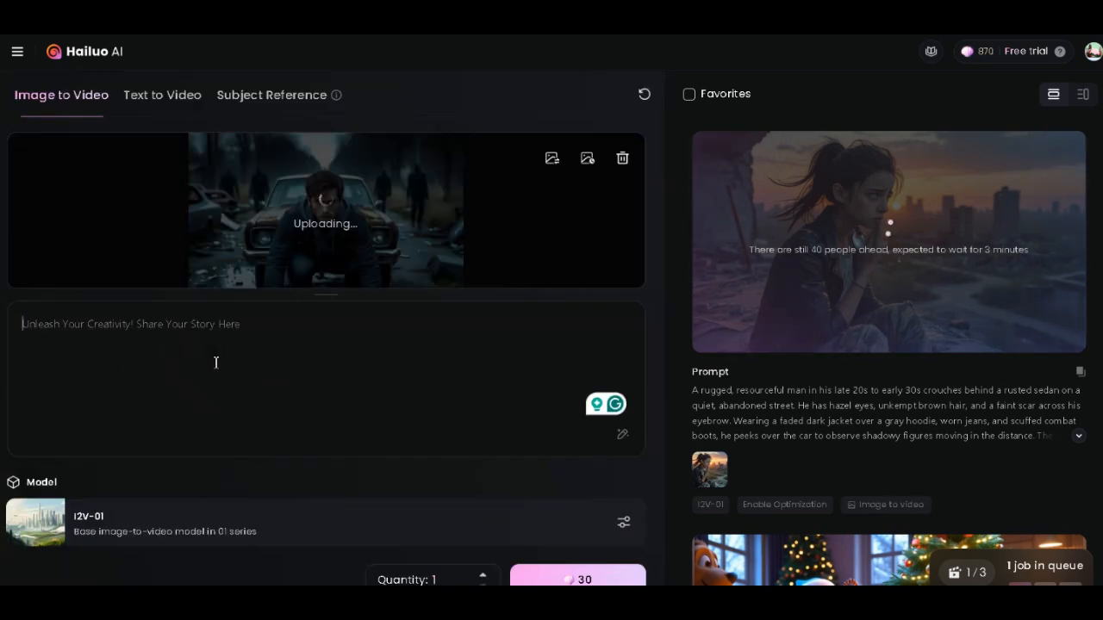
pyautogui.write("A rugged, resourceful man in his late 20s to early 30s crouches behind a rusted sedan on a quiet, abandoned street. He has hazel eyes, unkempt brown hair, and a faint scar across his eyebrow. Wearing a faded dark jacket over a gray hoodie, worn jeans, and scuffed combat boots, he peeks over the car to observe shadowy figures moving in the distance. The road is littered with abandoned vehicles and broken glass, with an overcast sky casting a dim light over the scene. Focus: A low-angle shot of Jack's tense expression, with the figures blurred in the background.")
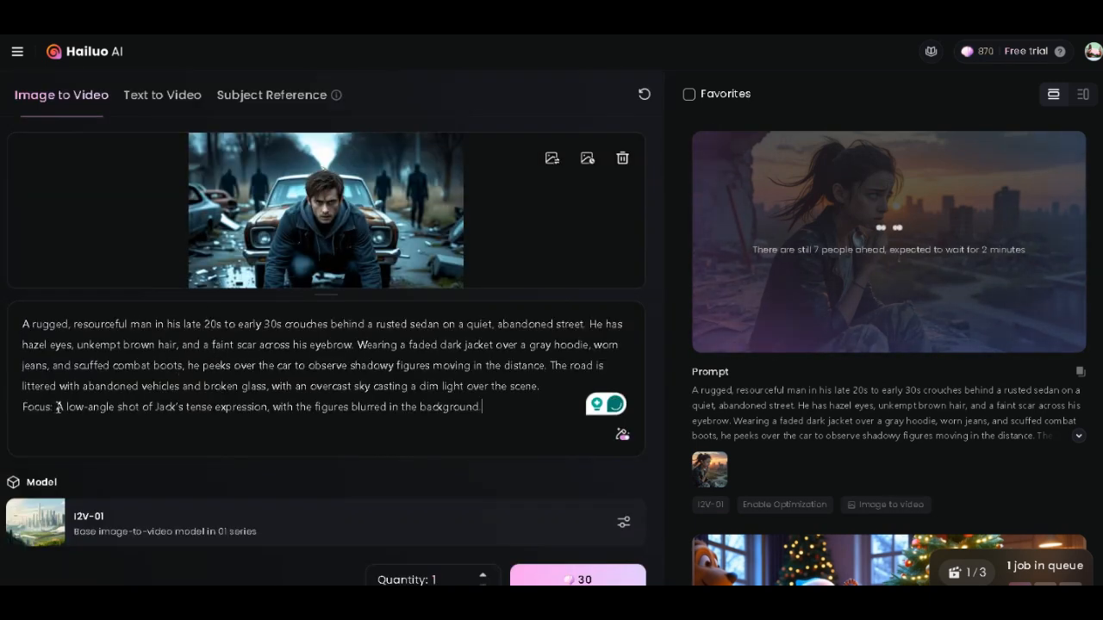
# - Highlight the prompt's Focus line describing the low-angle shot, and keep I2V-01 as the video model
pyautogui.tripleClick(90, 407)
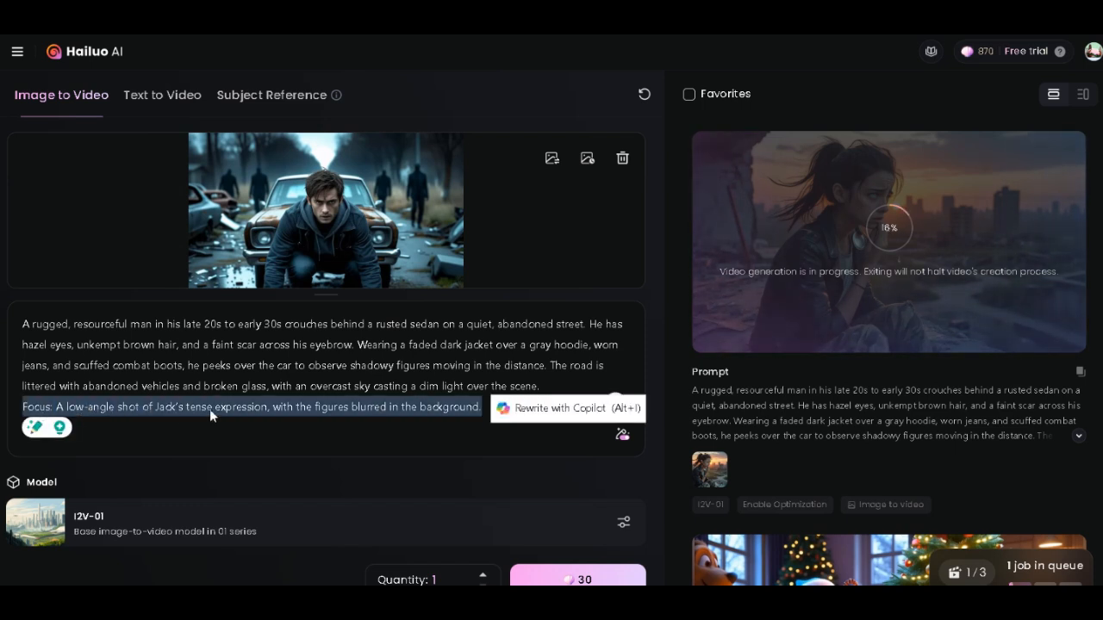
pyautogui.click(259, 414)
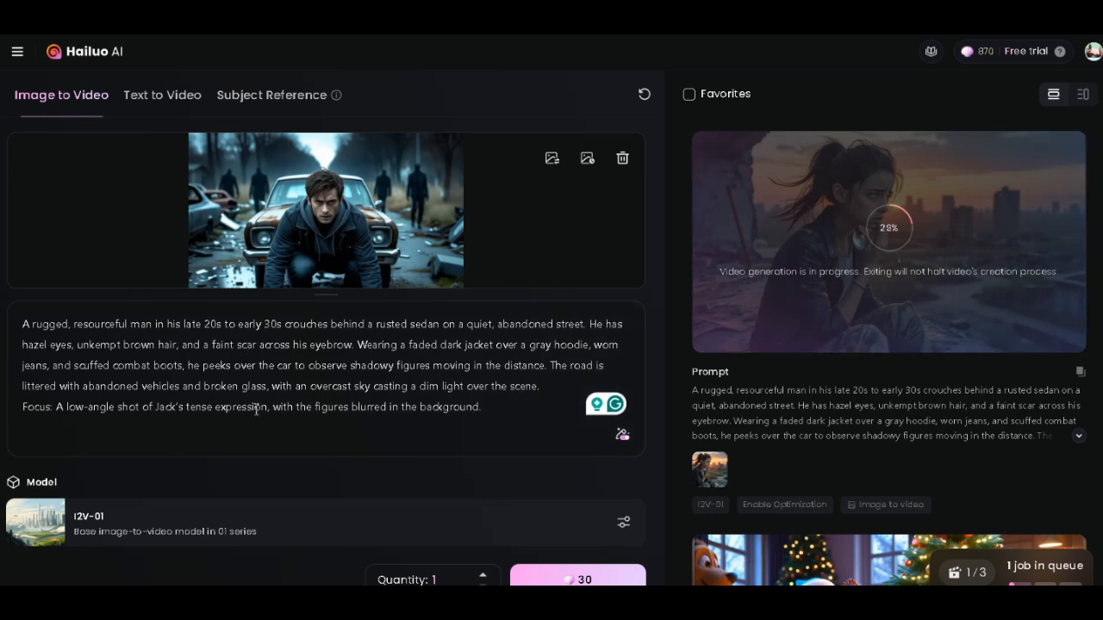
pyautogui.click(623, 519)
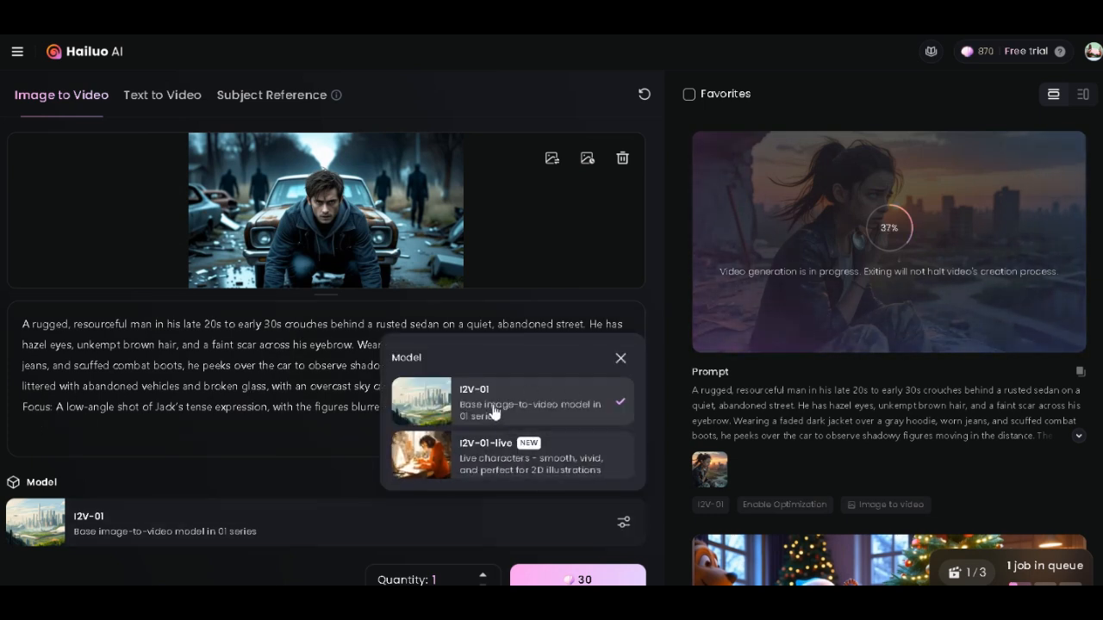
pyautogui.click(494, 413)
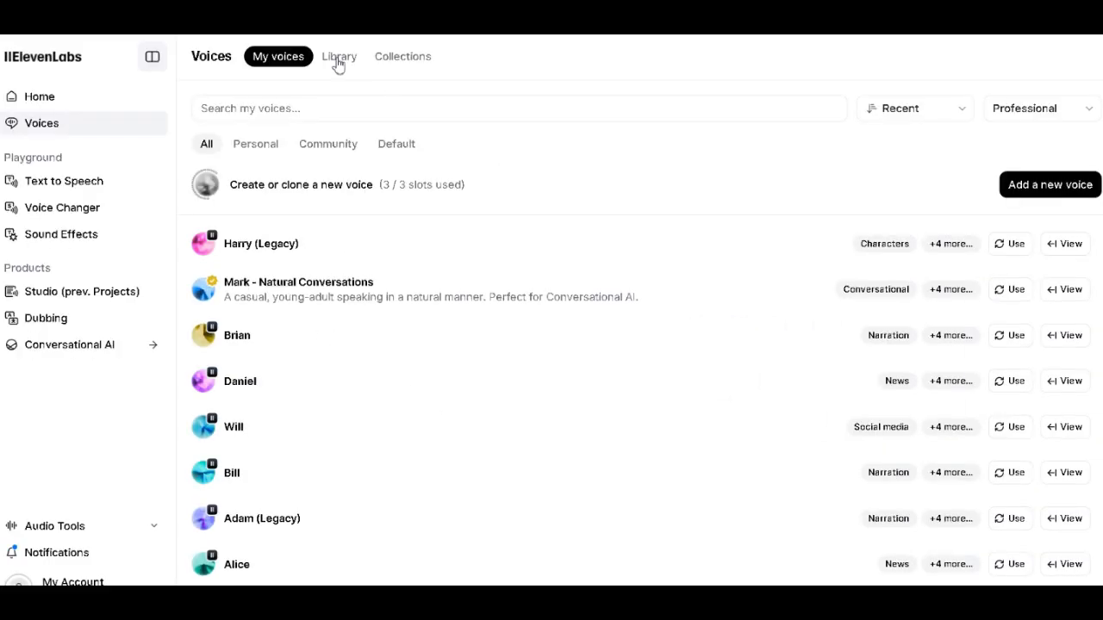
# - Browse the trending voices in the ElevenLabs voice library
pyautogui.click(338, 57)
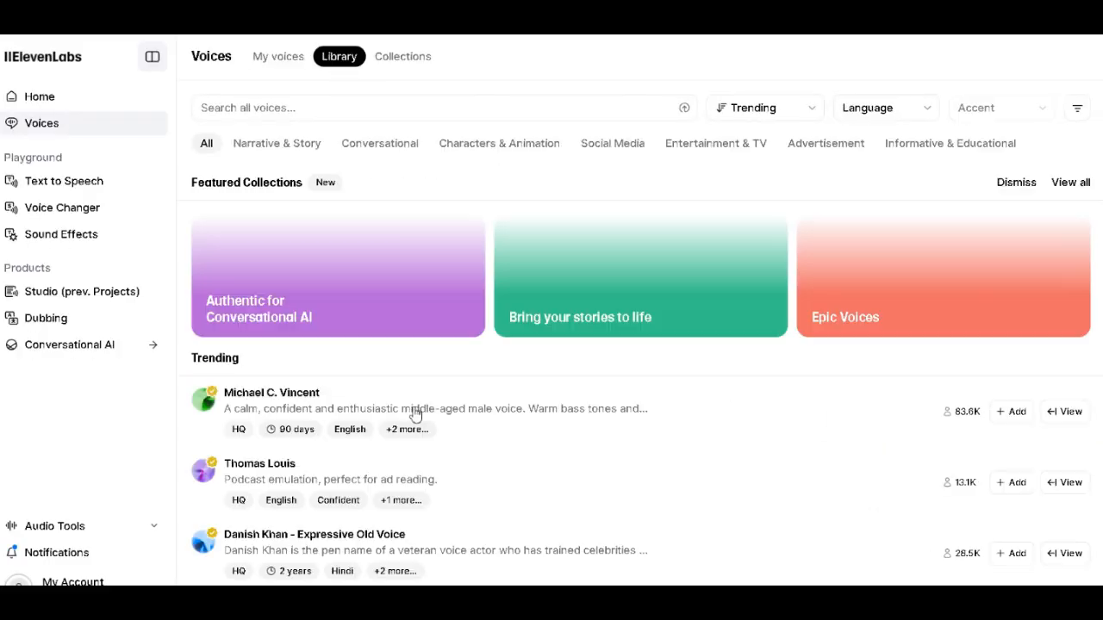
pyautogui.scroll(-4, 407, 418)
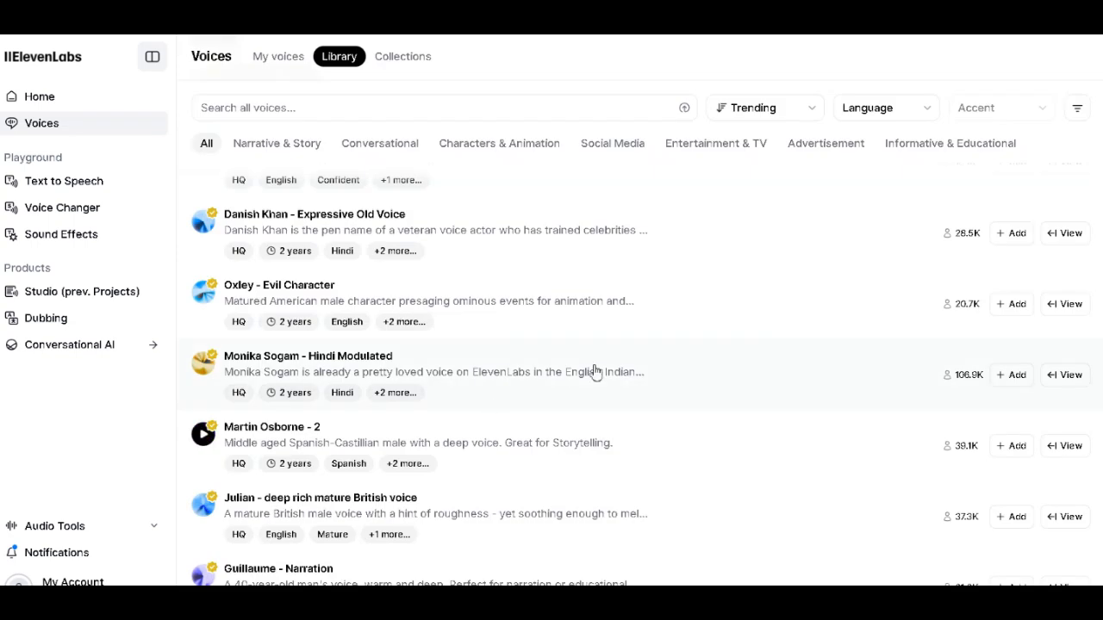
pyautogui.scroll(-5, 509, 399)
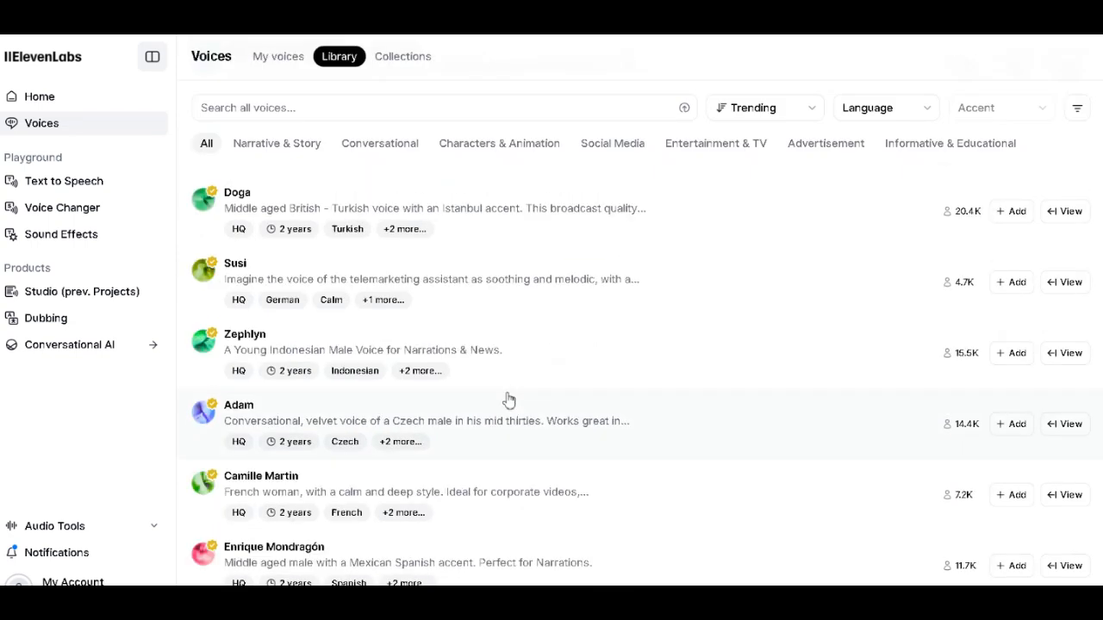
pyautogui.scroll(-10, 508, 399)
pyautogui.scroll(-5, 508, 399)
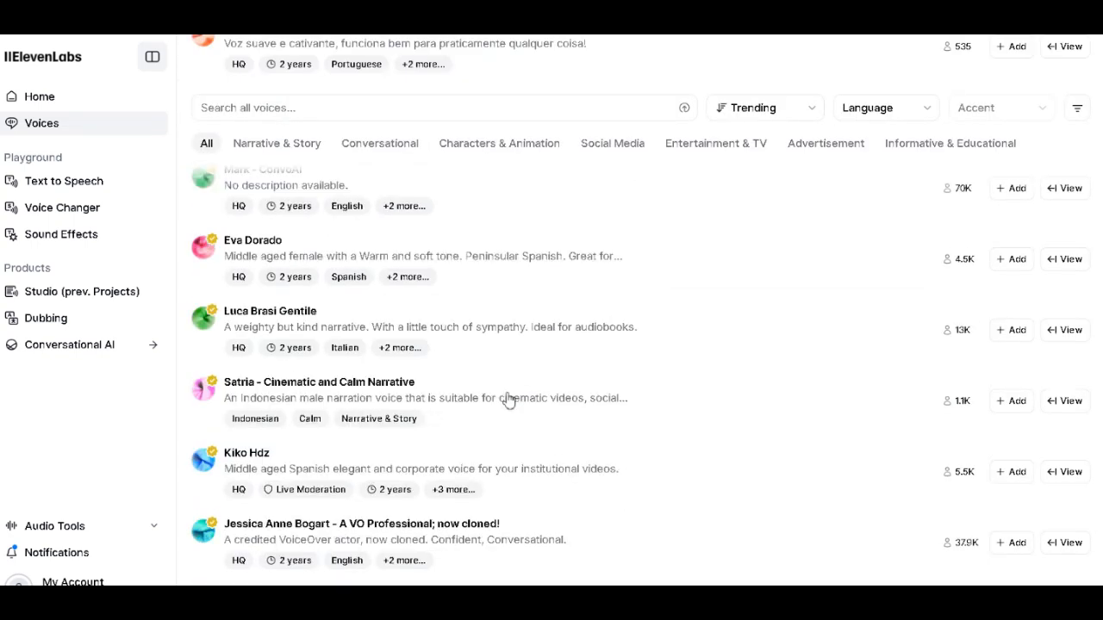
pyautogui.scroll(-2, 206, 345)
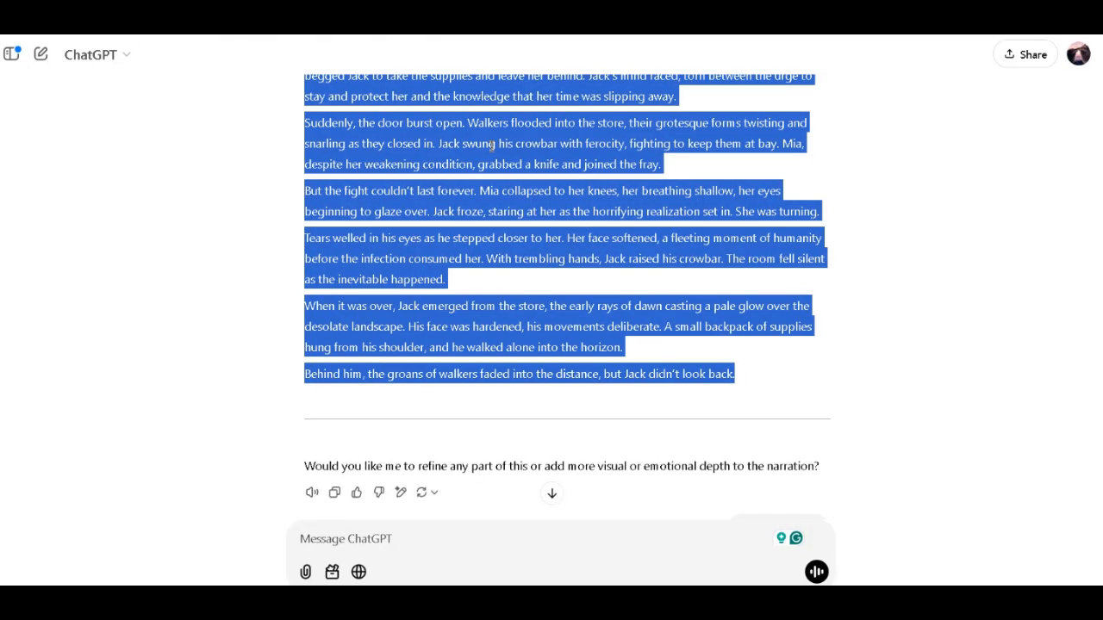
# - Copy the selected zombie story narration from ChatGPT and replace the sample text in ElevenLabs Text to Speech with it
pyautogui.rightClick(487, 146)
pyautogui.click(534, 164)
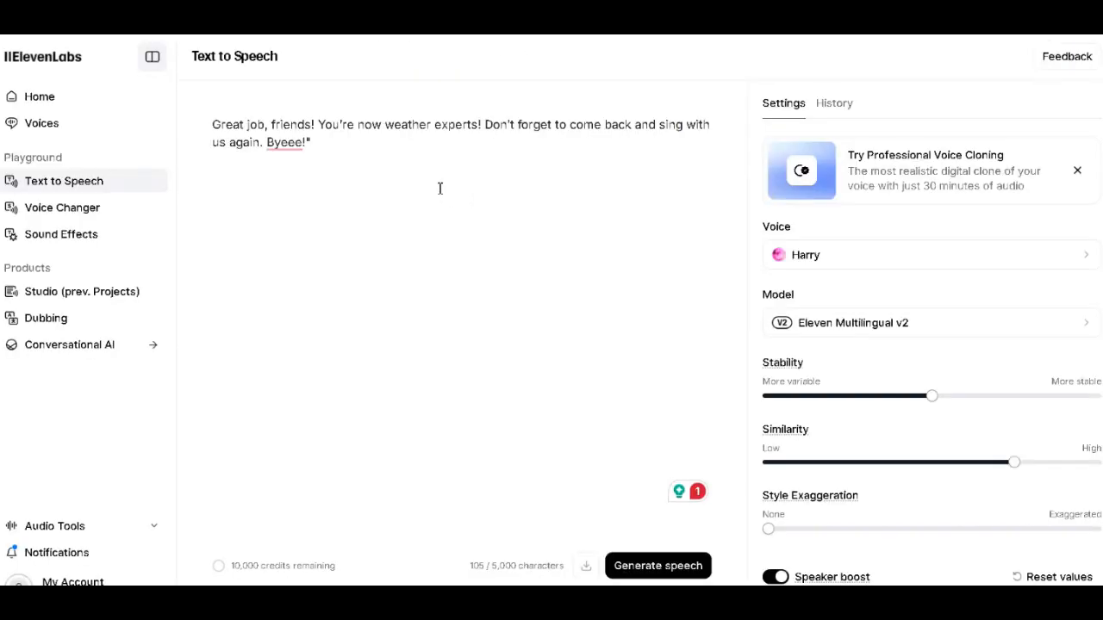
pyautogui.hotkey('ctrl', 'a')
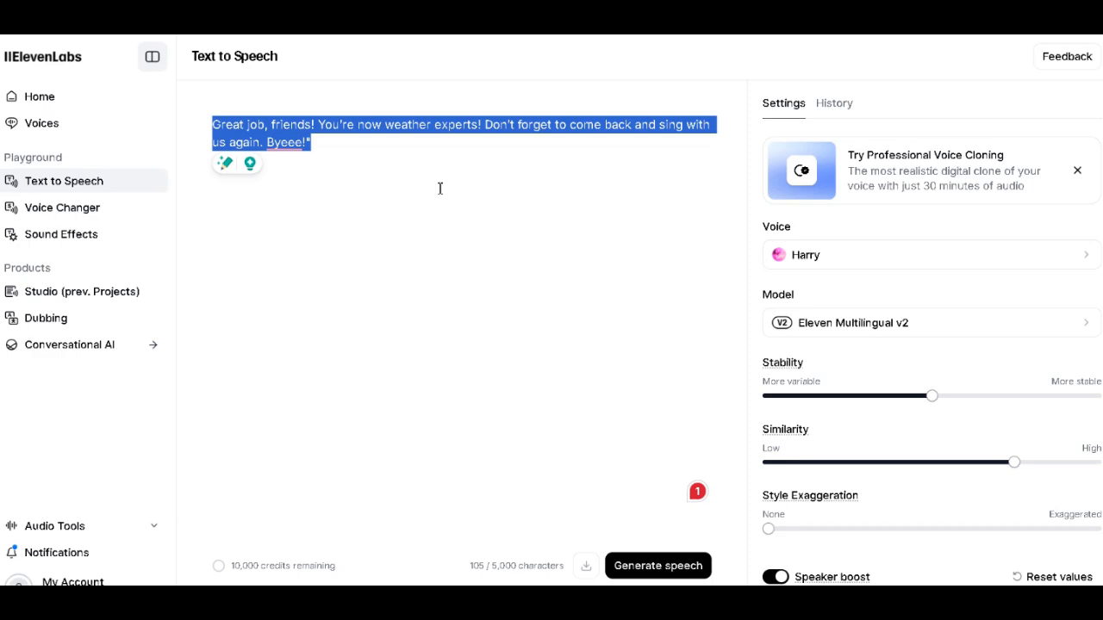
pyautogui.hotkey('ctrl', 'v')
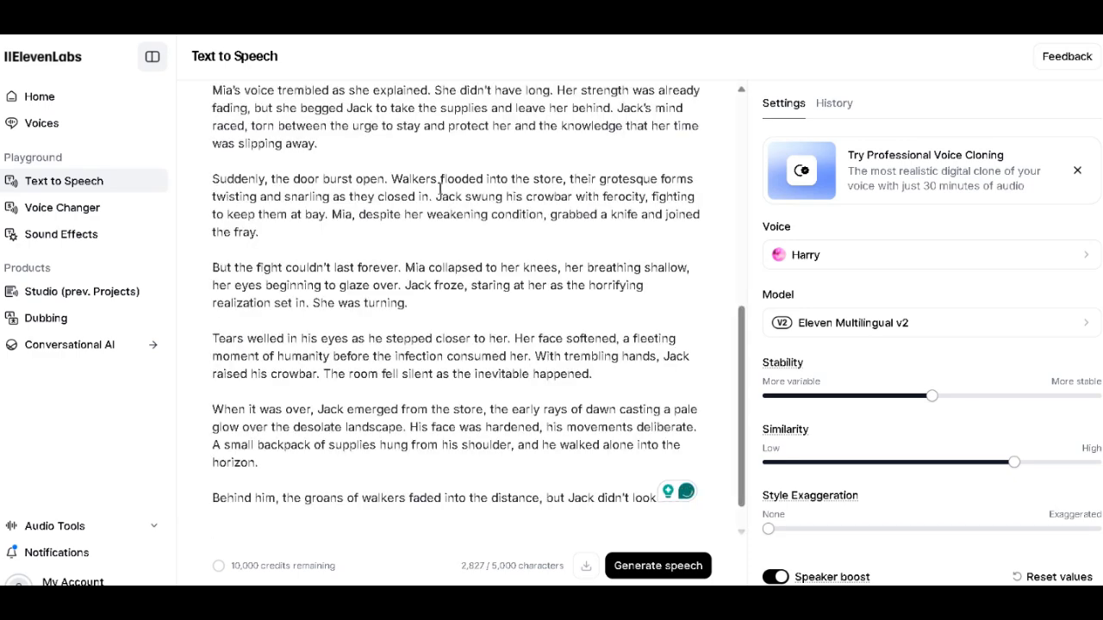
# - Remove the blank lines between the narration's paragraphs, starting before "But the fight couldn't last forever" and "Tears welled in his eyes"
pyautogui.click(224, 251)
pyautogui.press('BackSpace')
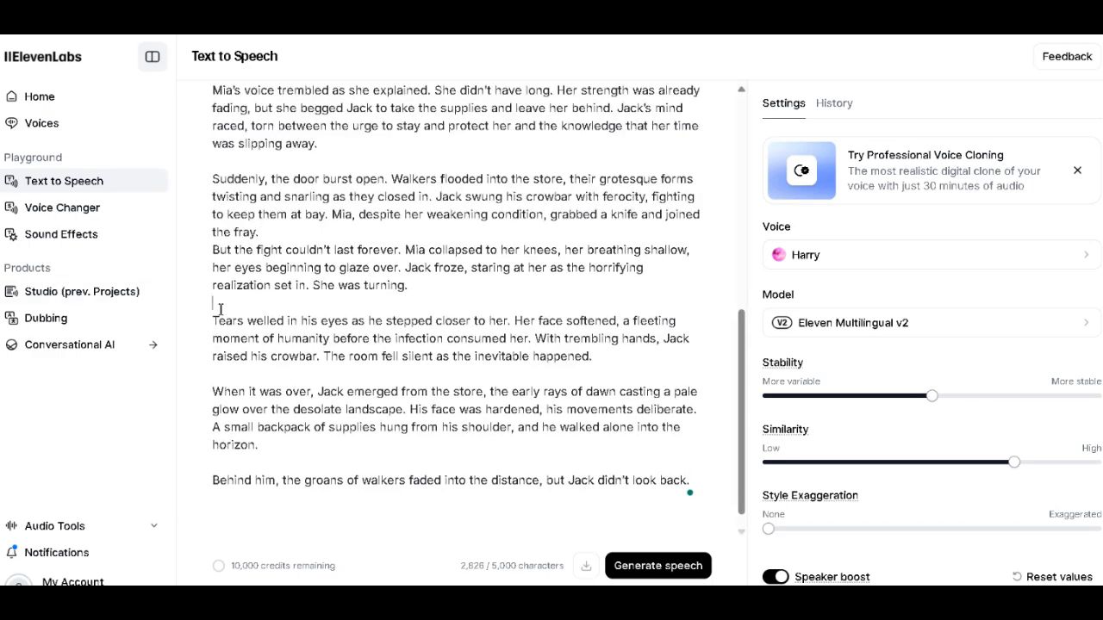
pyautogui.press('BackSpace')
pyautogui.scroll(10, 627, 500)
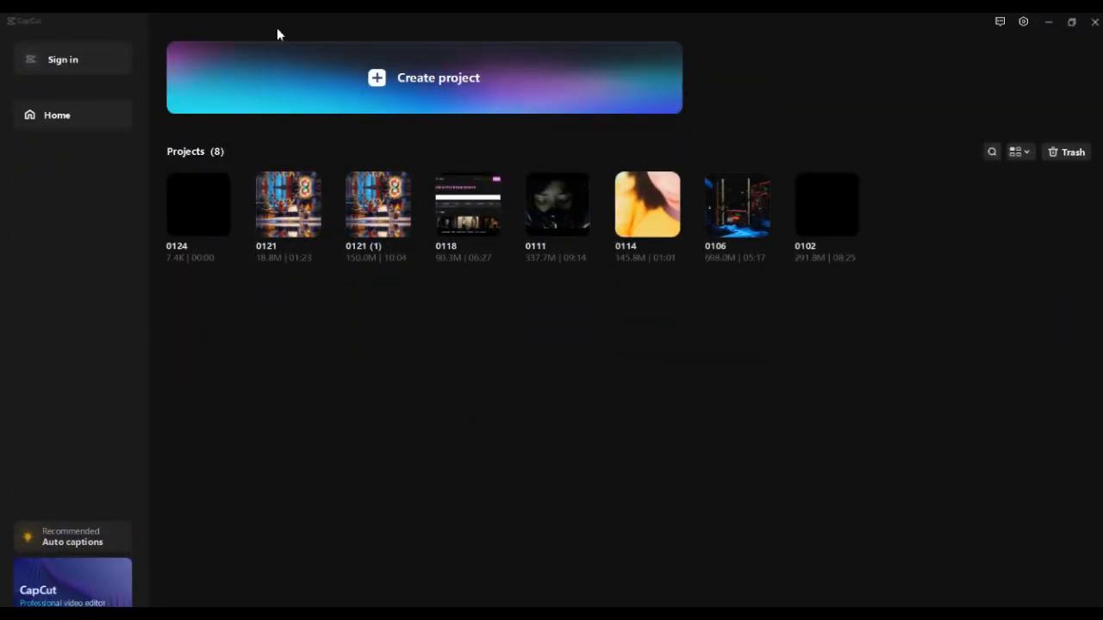
# - Create a new CapCut project and import all the clips, images and narration audio from New folder (2)
pyautogui.click(296, 44)
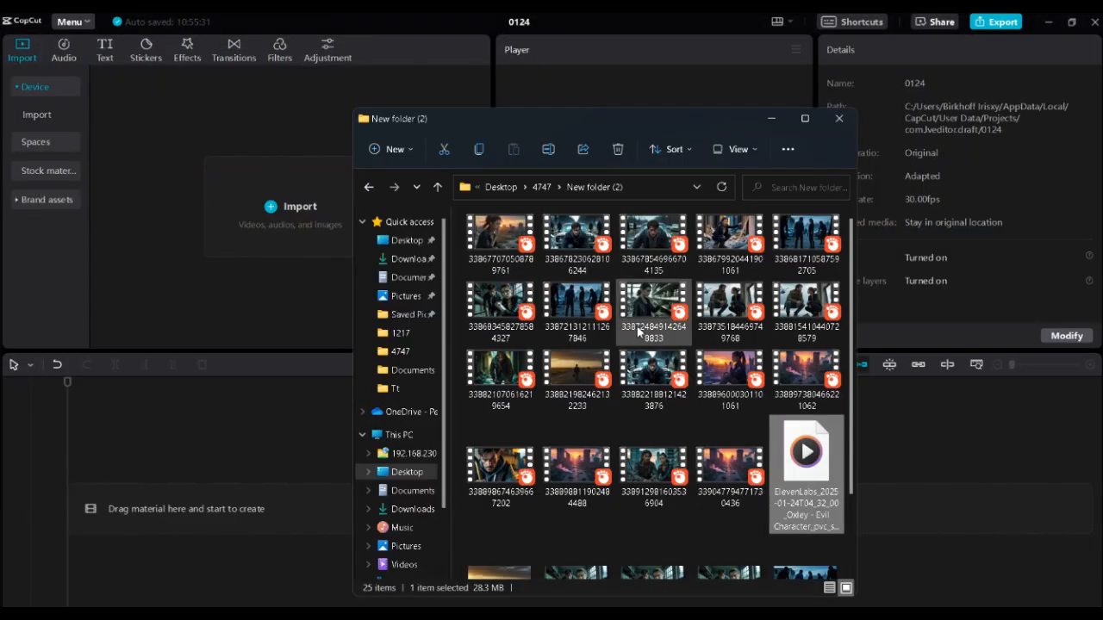
pyautogui.scroll(-1, 637, 330)
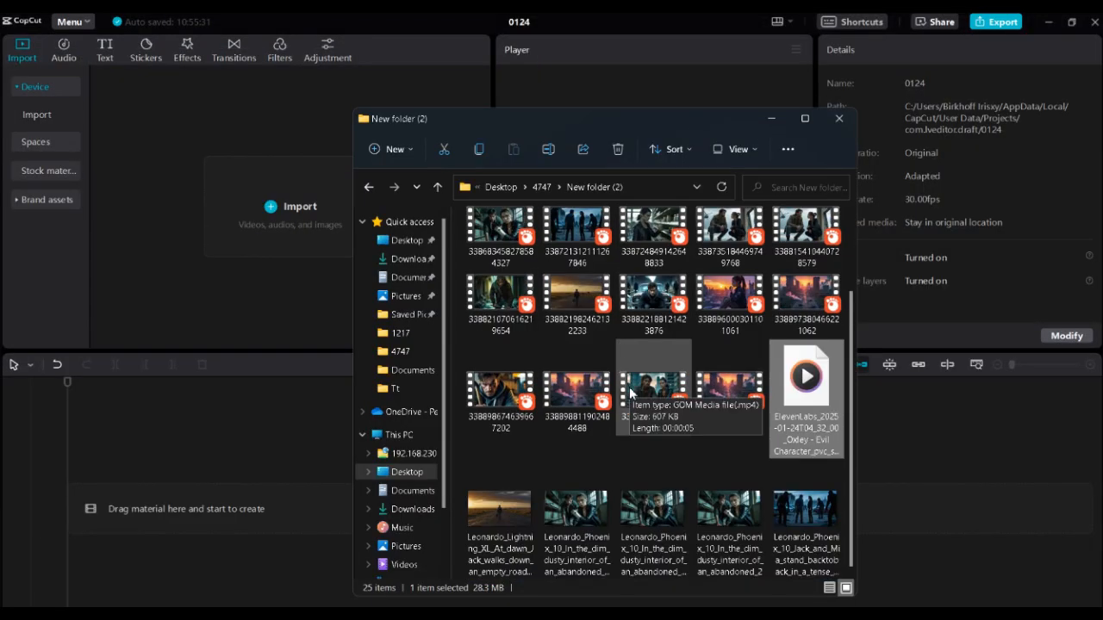
pyautogui.hotkey('ctrl', 'a')
pyautogui.moveTo(659, 392); pyautogui.dragTo(297, 225)
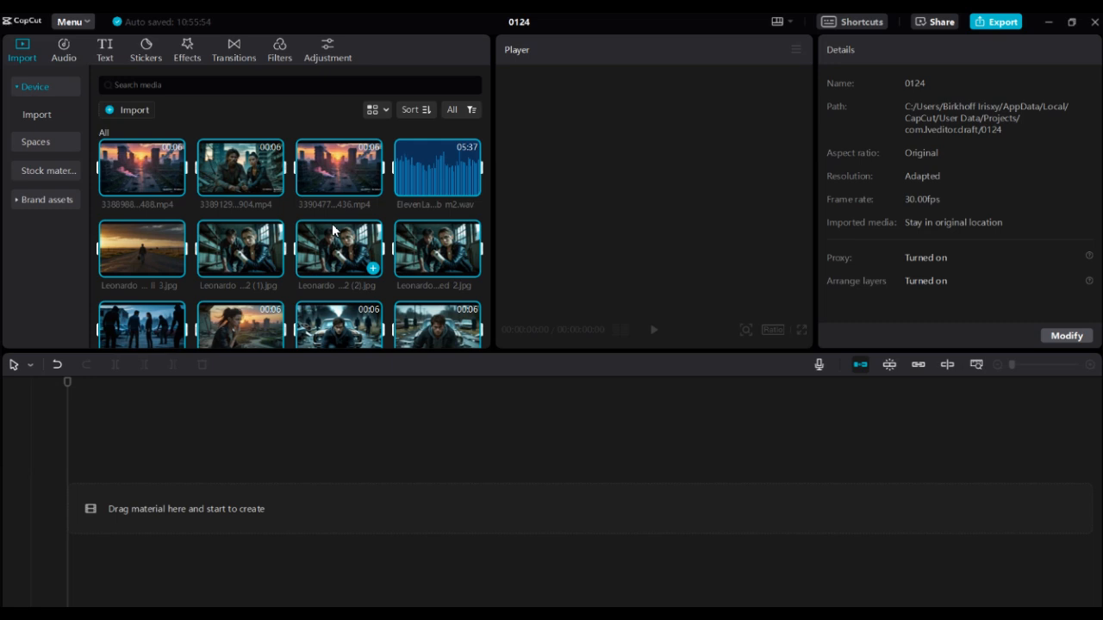
# - Add the ElevenLabs narration audio to the timeline and set the project's aspect ratio to 16:9
pyautogui.click(459, 183)
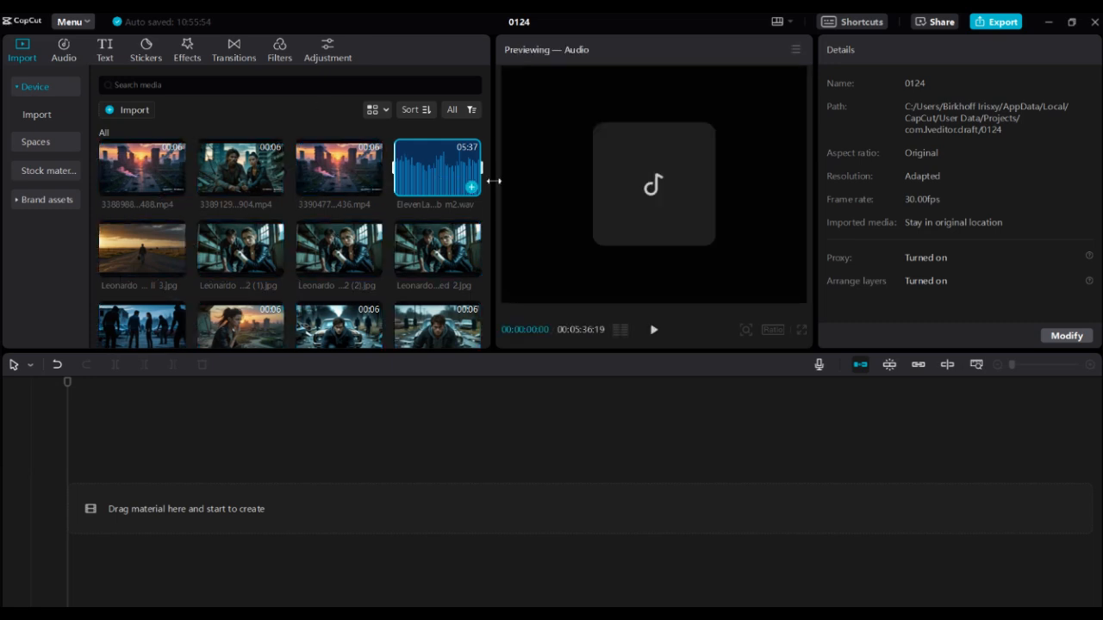
pyautogui.click(471, 187)
pyautogui.scroll(1, 246, 307)
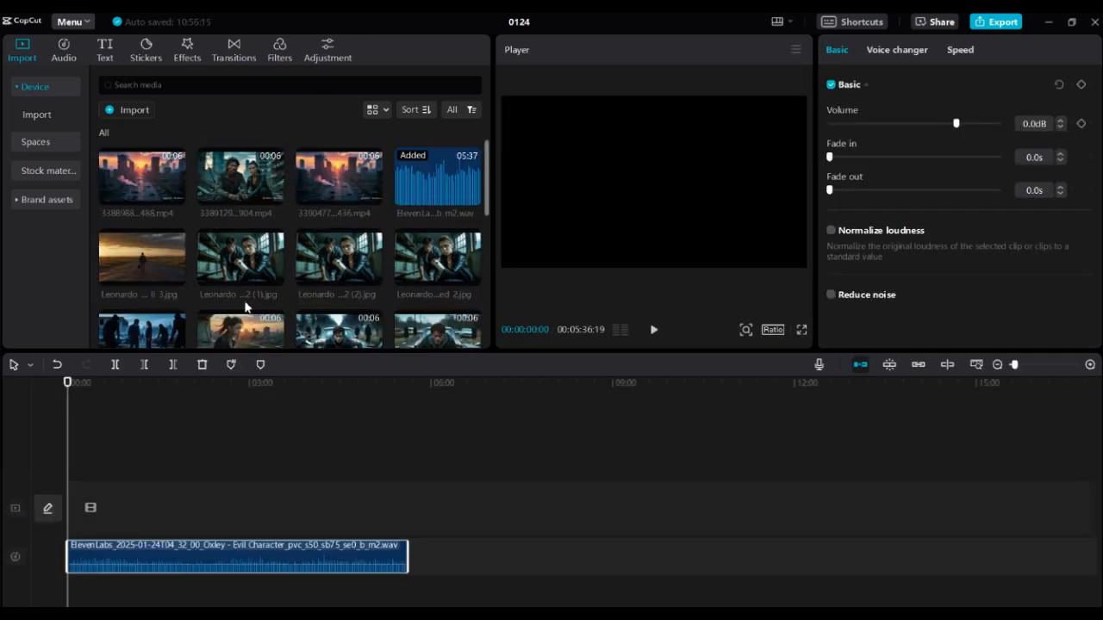
pyautogui.click(772, 330)
pyautogui.click(816, 380)
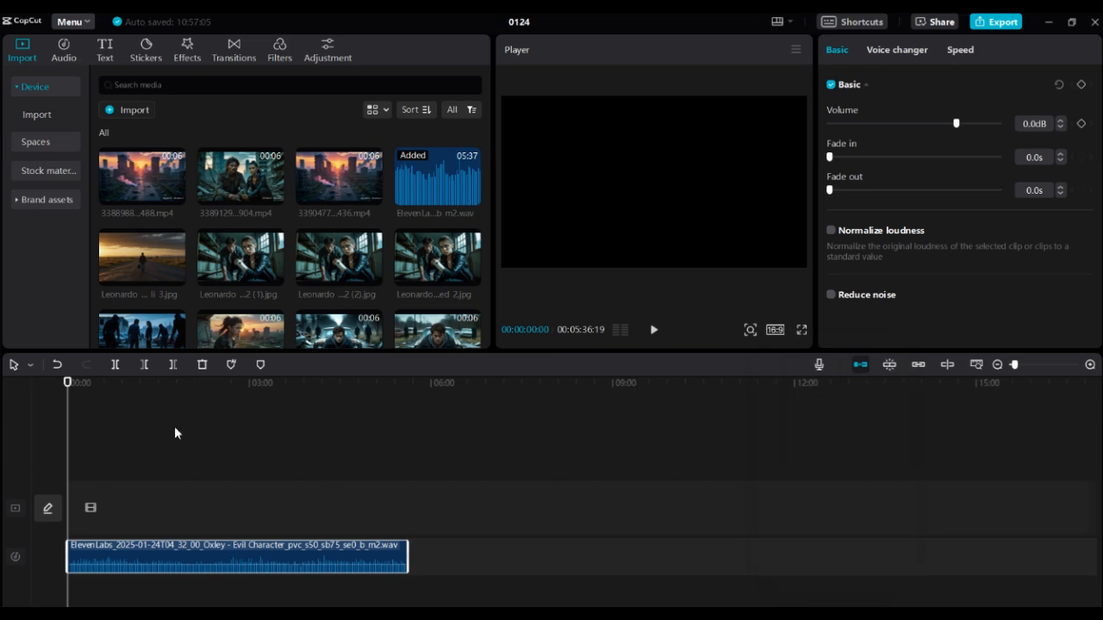
# - Add the two clips of the man crouching before the car, 3386785...135.mp4 and 3386782...244.mp4, one after the other to the timeline
pyautogui.moveTo(1014, 366)
pyautogui.mouseDown()
pyautogui.moveTo(1052, 365)
pyautogui.moveTo(1020, 365)
pyautogui.mouseUp()
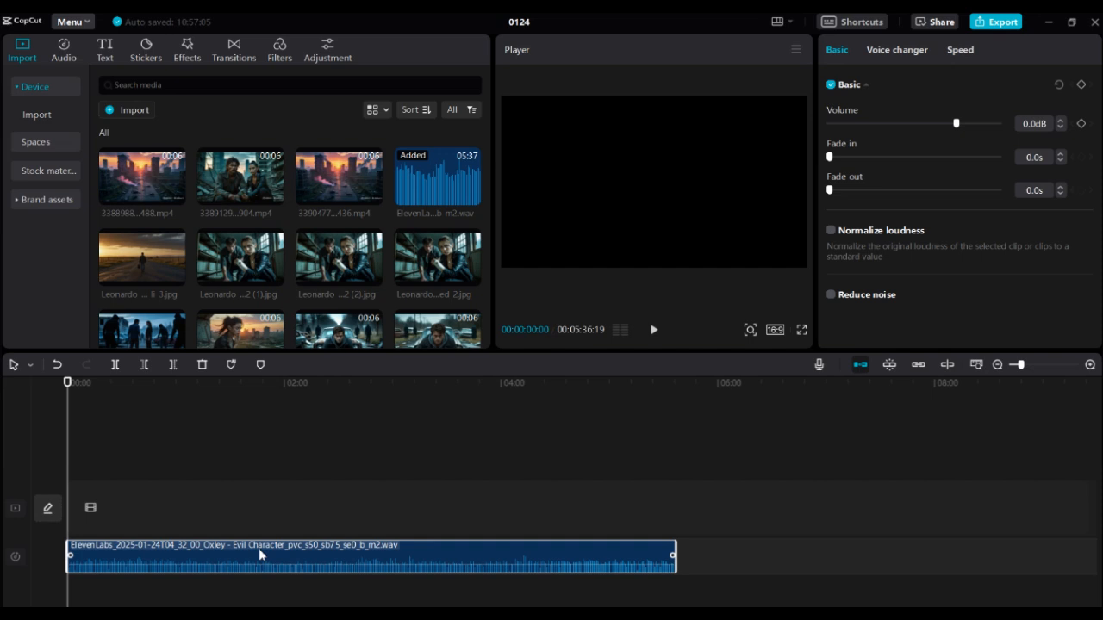
pyautogui.click(59, 444)
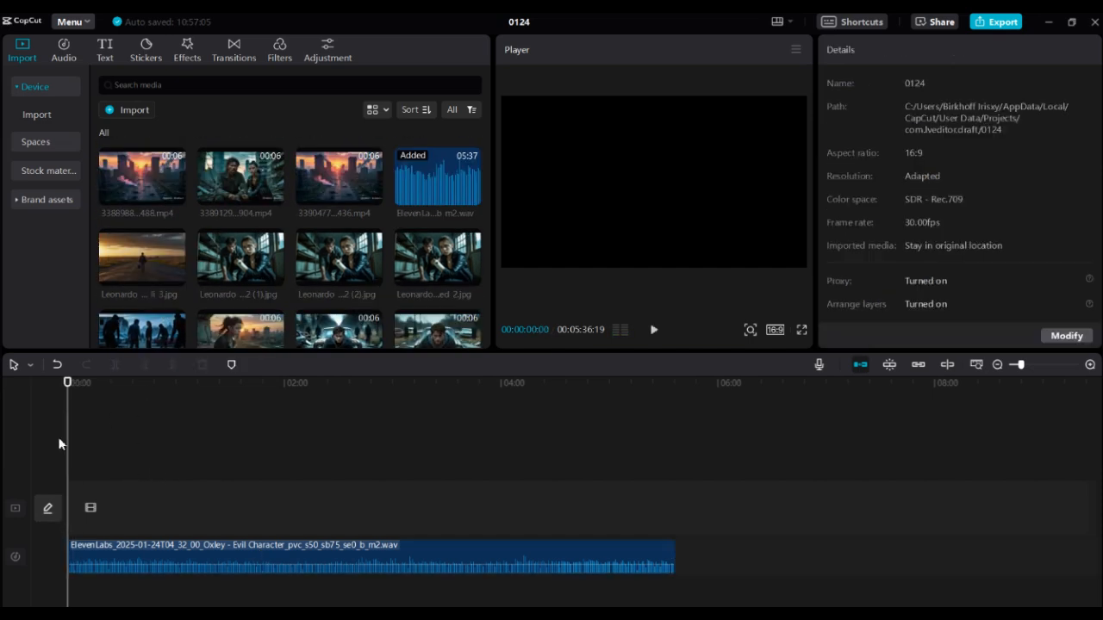
pyautogui.scroll(-2, 346, 325)
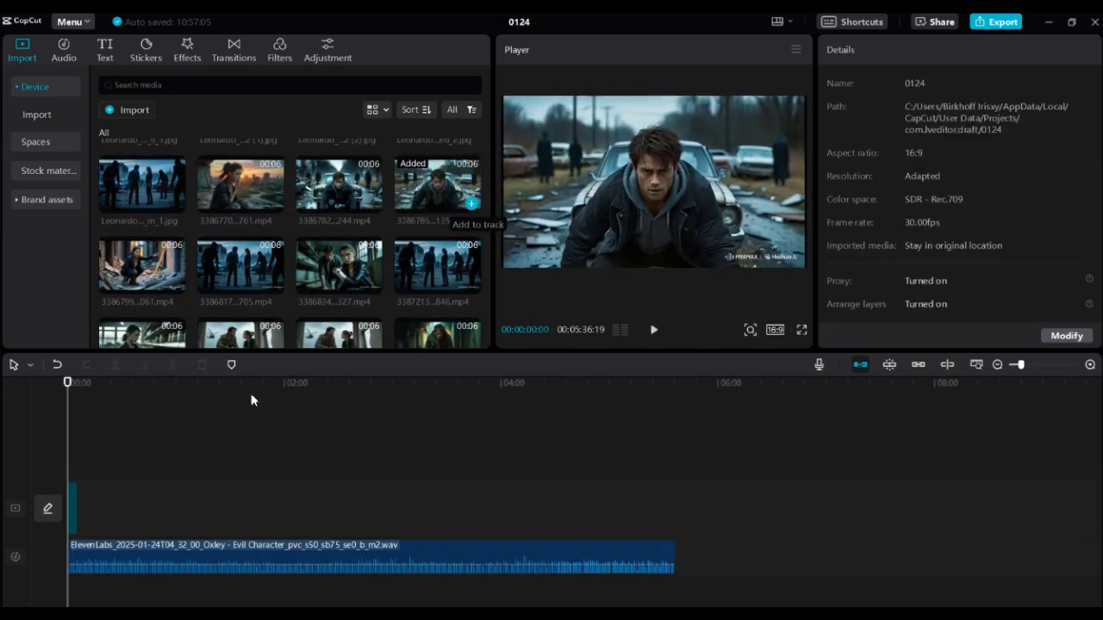
pyautogui.click(469, 204)
pyautogui.moveTo(1020, 365); pyautogui.dragTo(1026, 365)
pyautogui.click(97, 453)
pyautogui.click(371, 205)
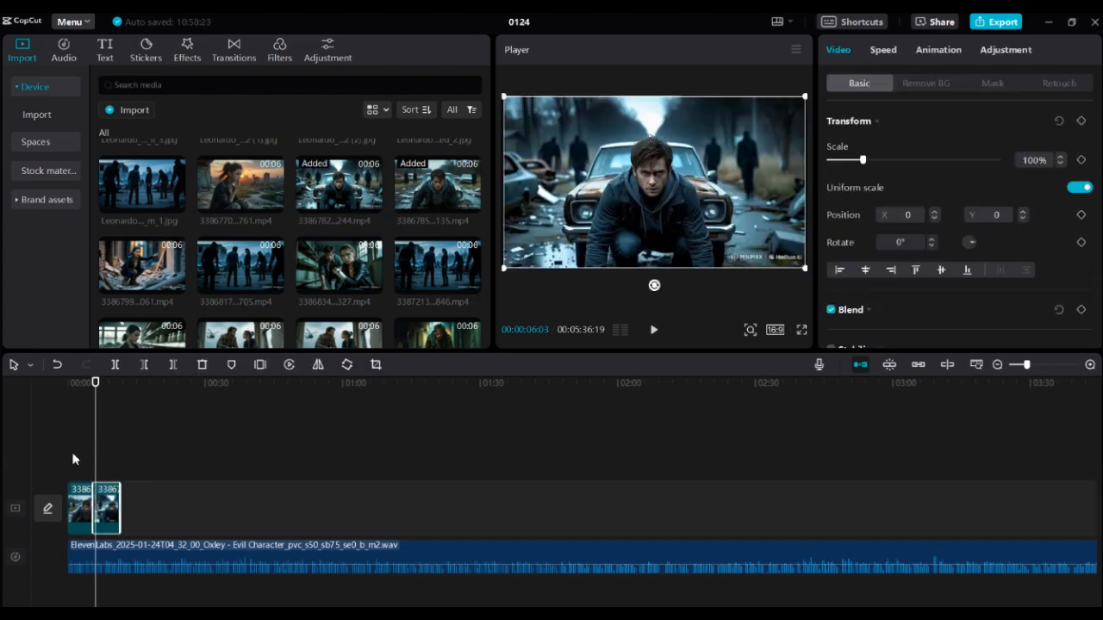
# - Play the two clips, add the ruined city clip 3388973...062.mp4 after them and move it to the start of the timeline
pyautogui.click(69, 455)
pyautogui.press('space')
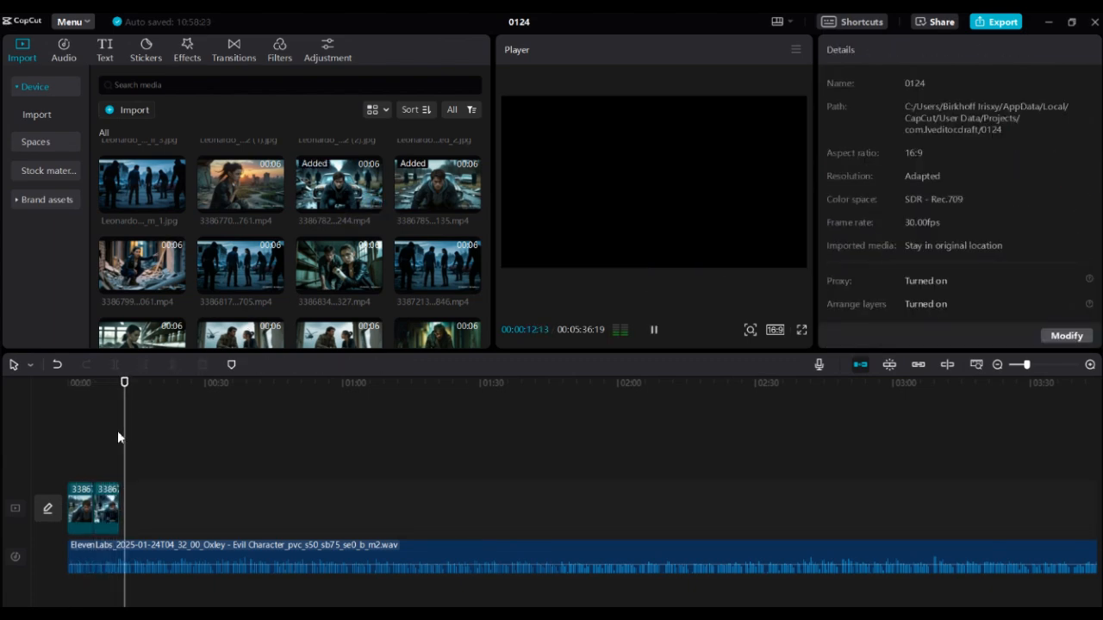
pyautogui.click(118, 428)
pyautogui.scroll(-5, 246, 273)
pyautogui.click(472, 236)
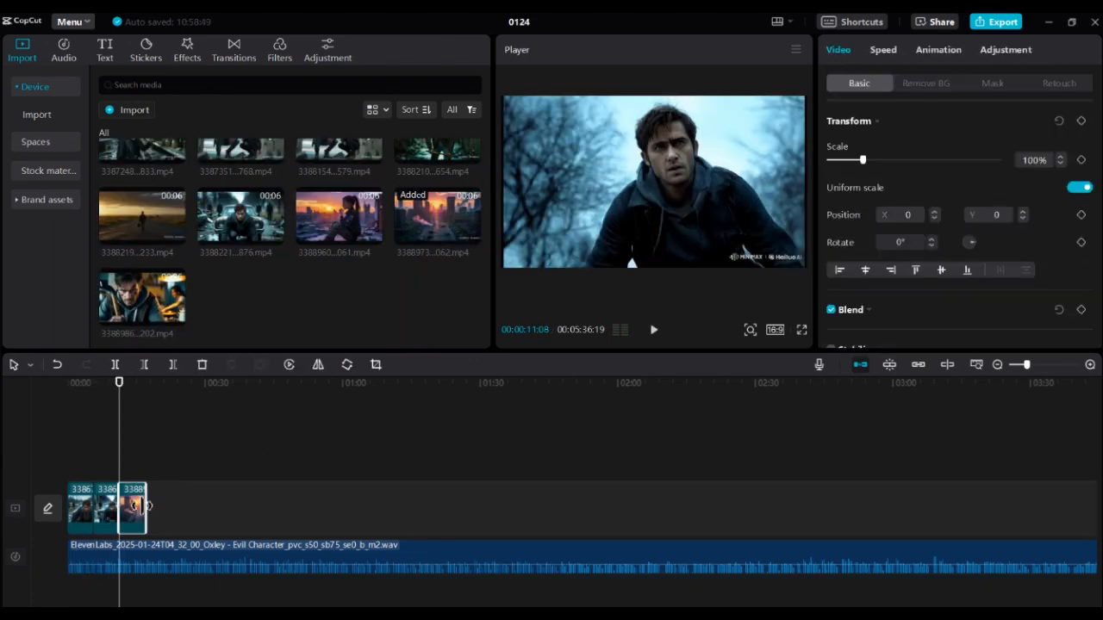
pyautogui.moveTo(138, 505); pyautogui.dragTo(75, 495)
# - Place the ruined city clip 3390477...436.mp4 at the start of the timeline and play back the opening sequence
pyautogui.scroll(5, 217, 275)
pyautogui.moveTo(342, 182); pyautogui.dragTo(52, 459)
pyautogui.click(69, 459)
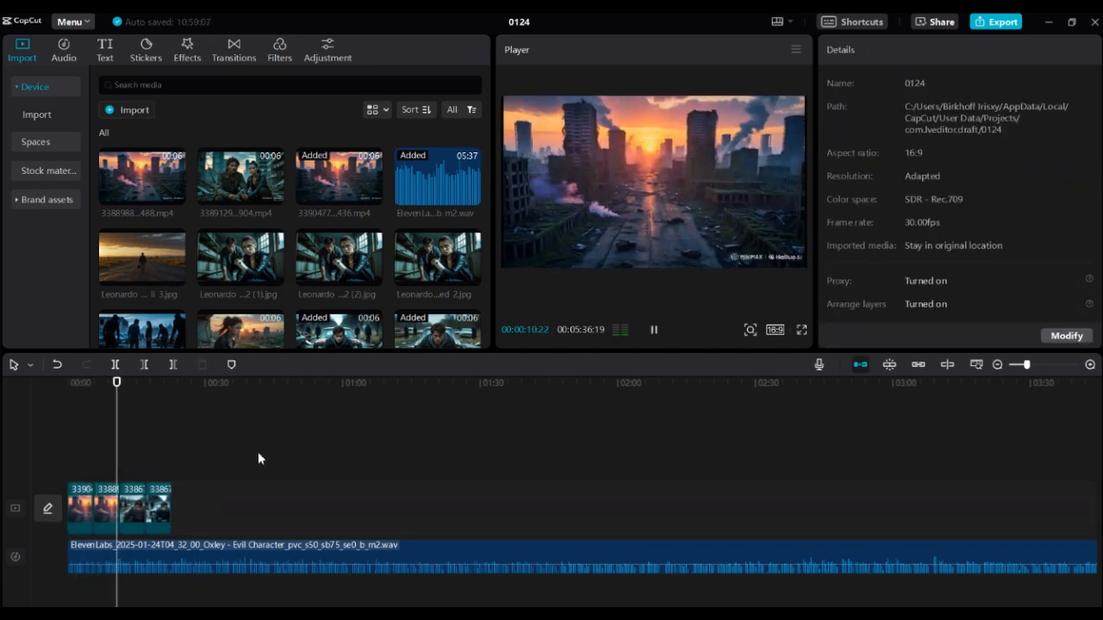
pyautogui.press('space')
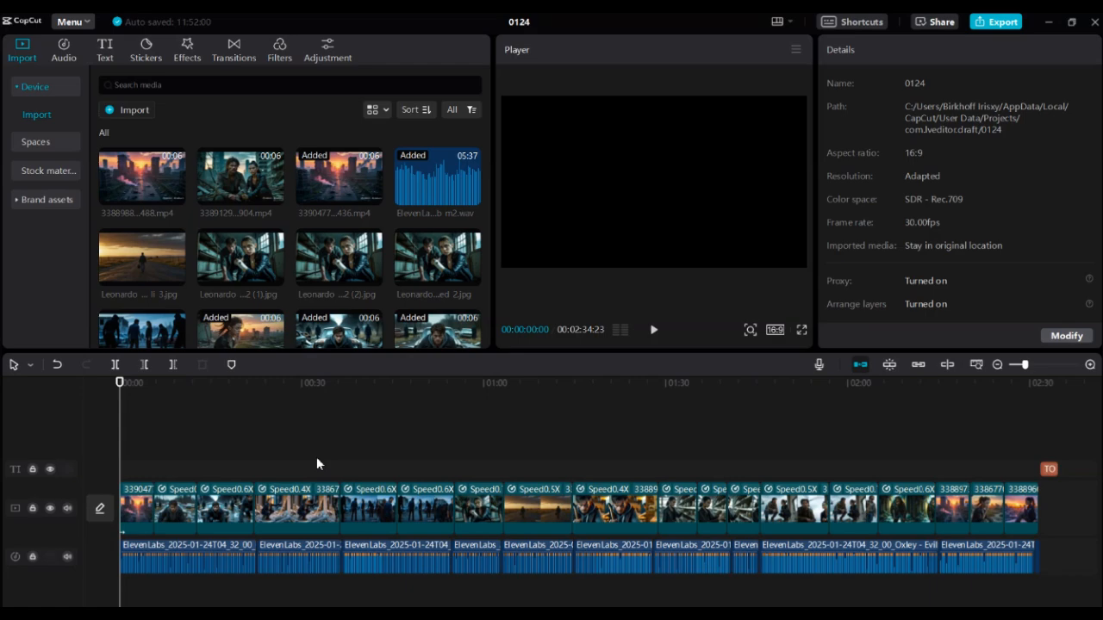
# - Add overlay transitions at the cuts between the video clips and preview the opening ones
pyautogui.click(230, 49)
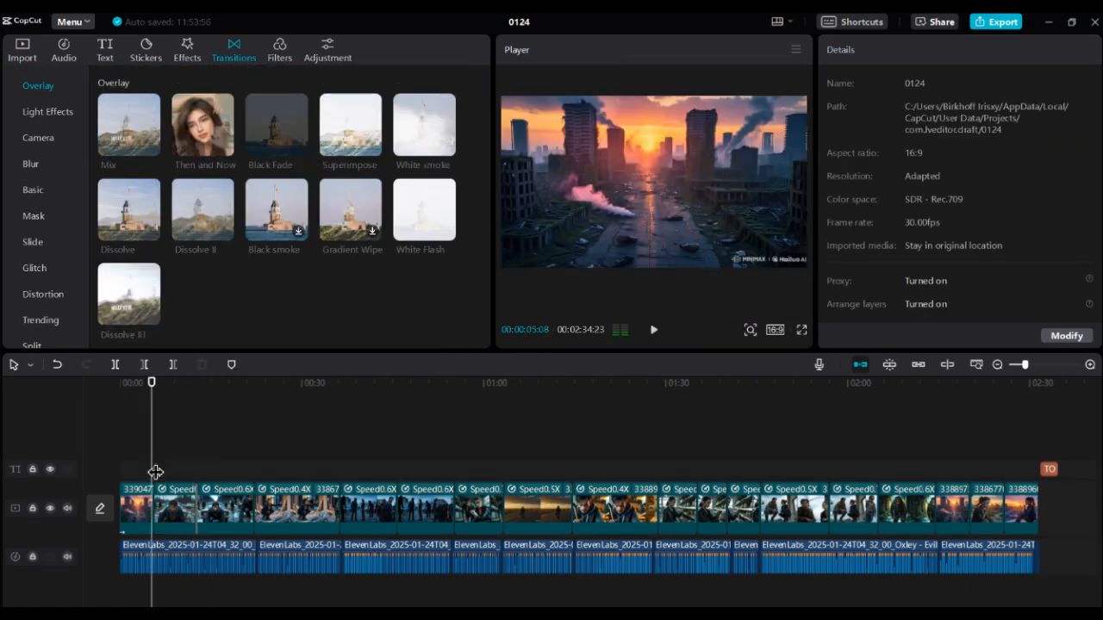
pyautogui.scroll(-10, 275, 207)
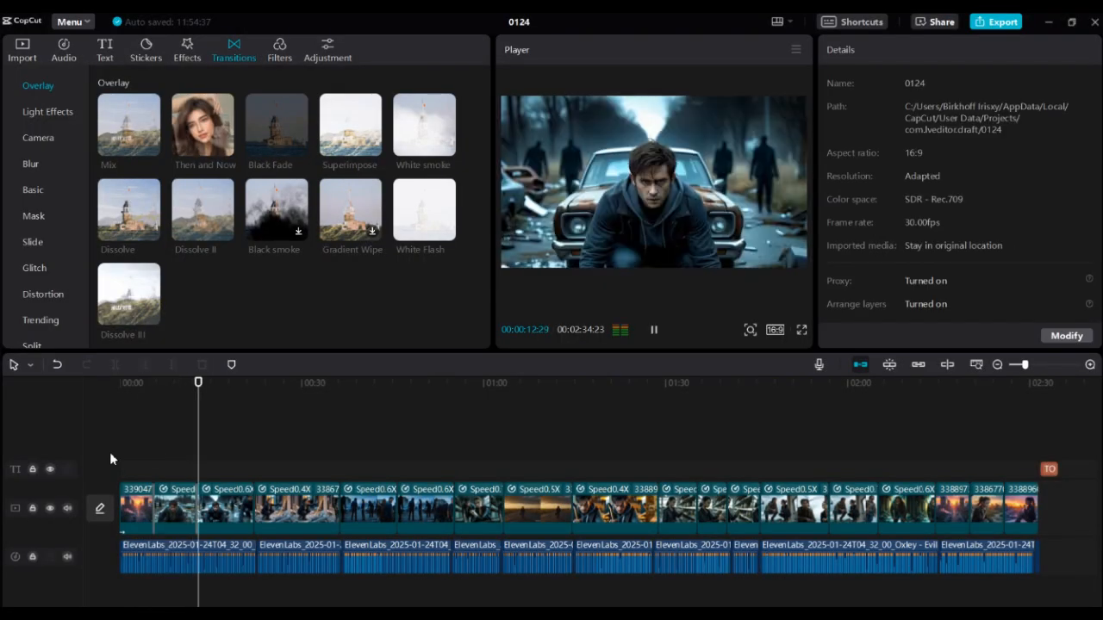
pyautogui.press('space')
pyautogui.moveTo(201, 474); pyautogui.dragTo(197, 474)
pyautogui.scroll(-15, 297, 226)
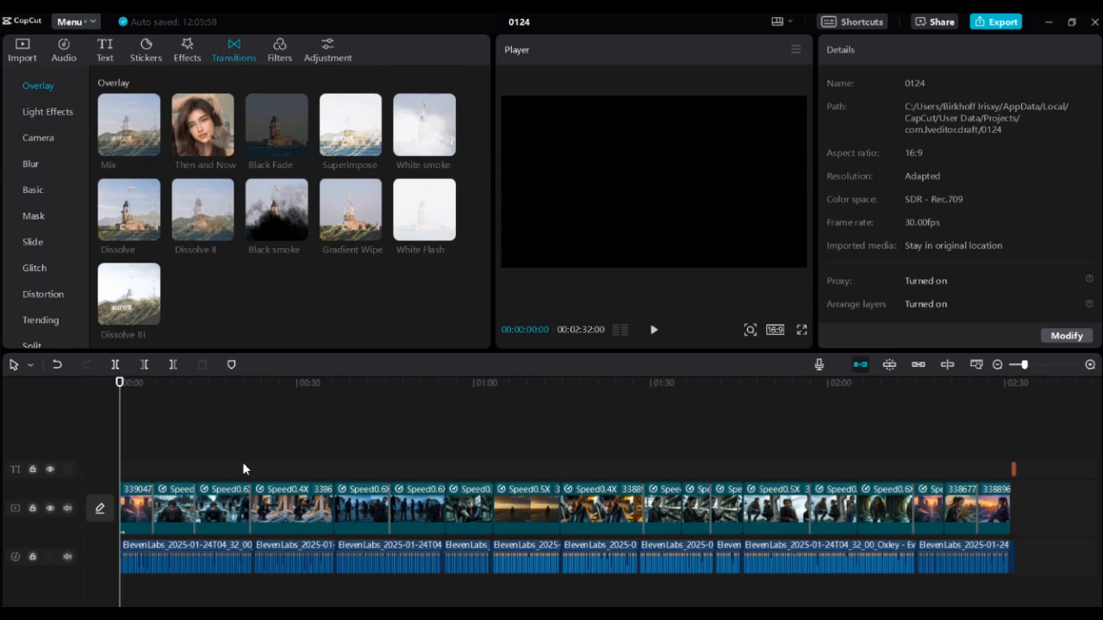
# - Apply the Vivid II filter over the first clip and the Calm filter from the second clip onward
pyautogui.click(279, 49)
pyautogui.click(299, 188)
pyautogui.click(151, 400)
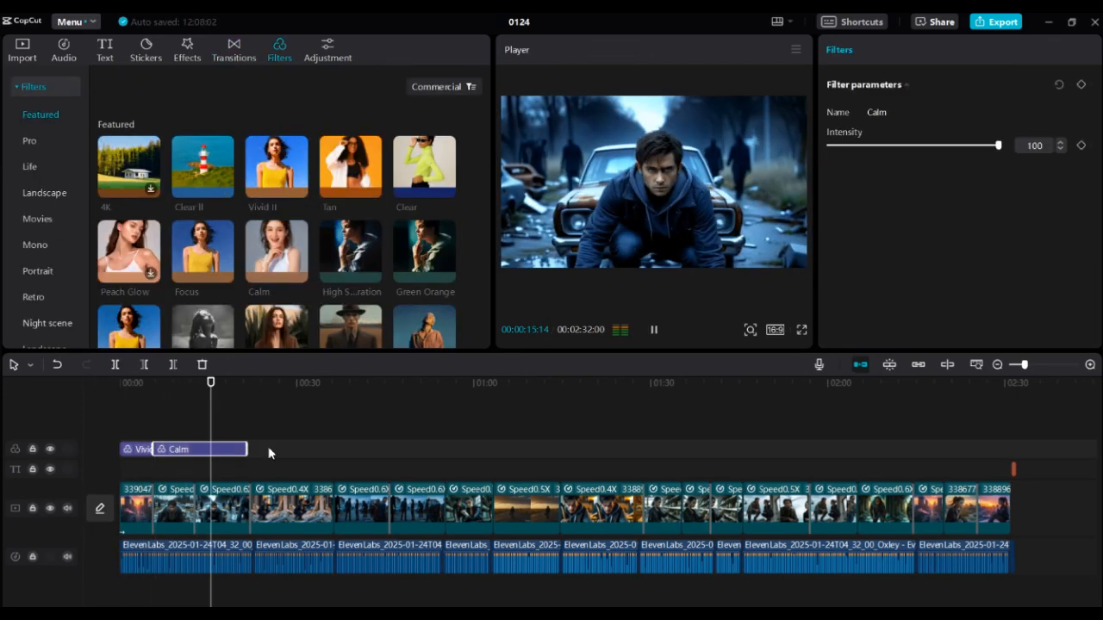
pyautogui.click(268, 446)
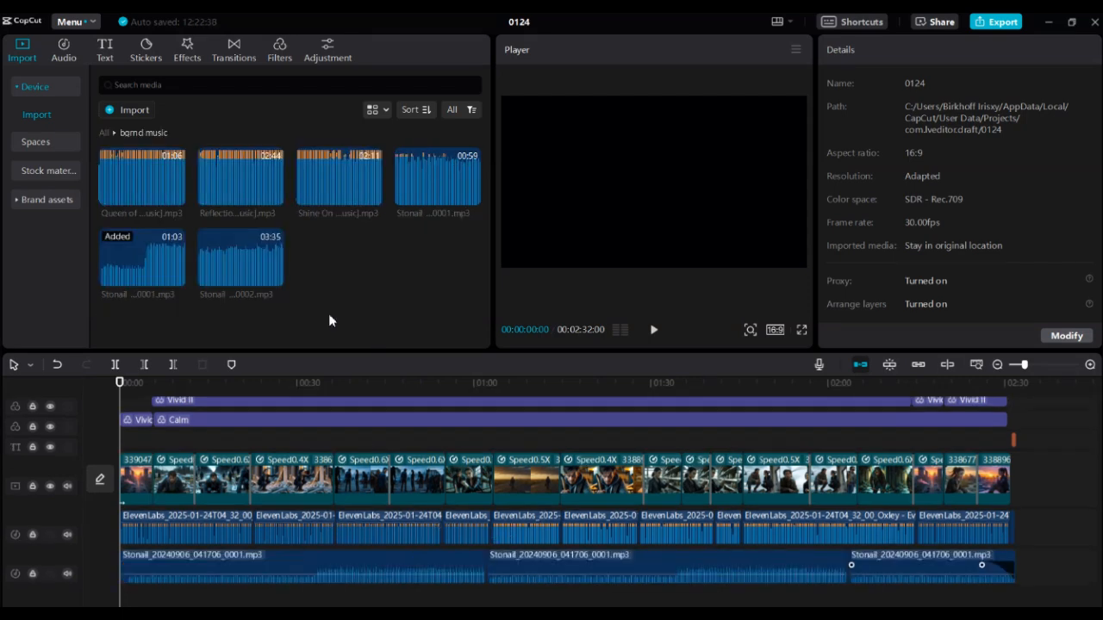
# - Generate auto captions in English for the edited video
pyautogui.hscroll(3, 434, 486)
pyautogui.hscroll(-3, 434, 486)
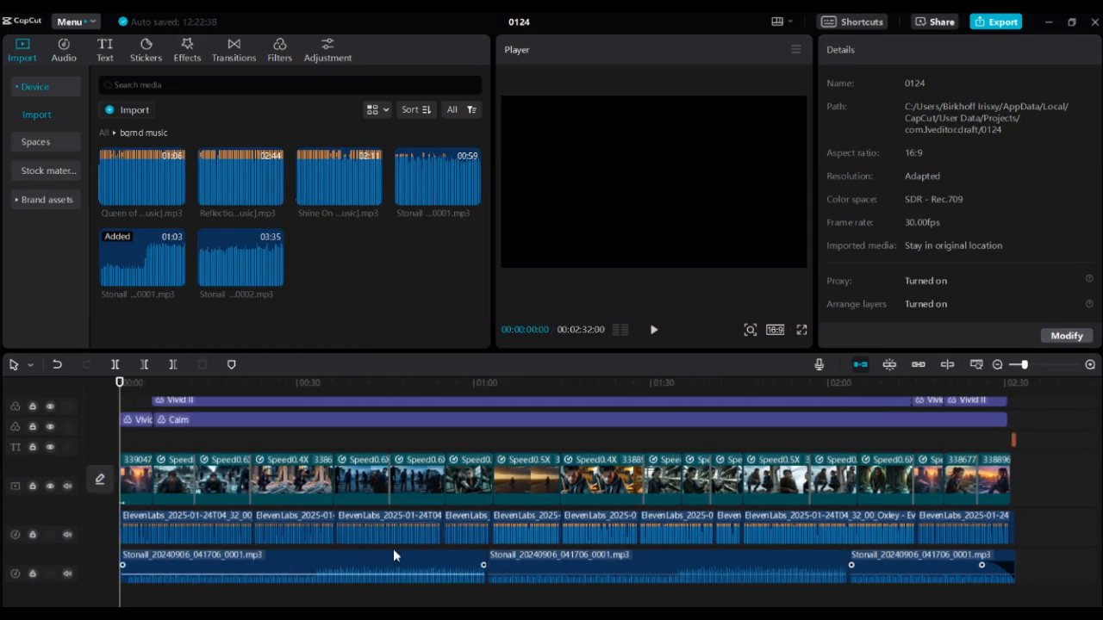
pyautogui.click(105, 54)
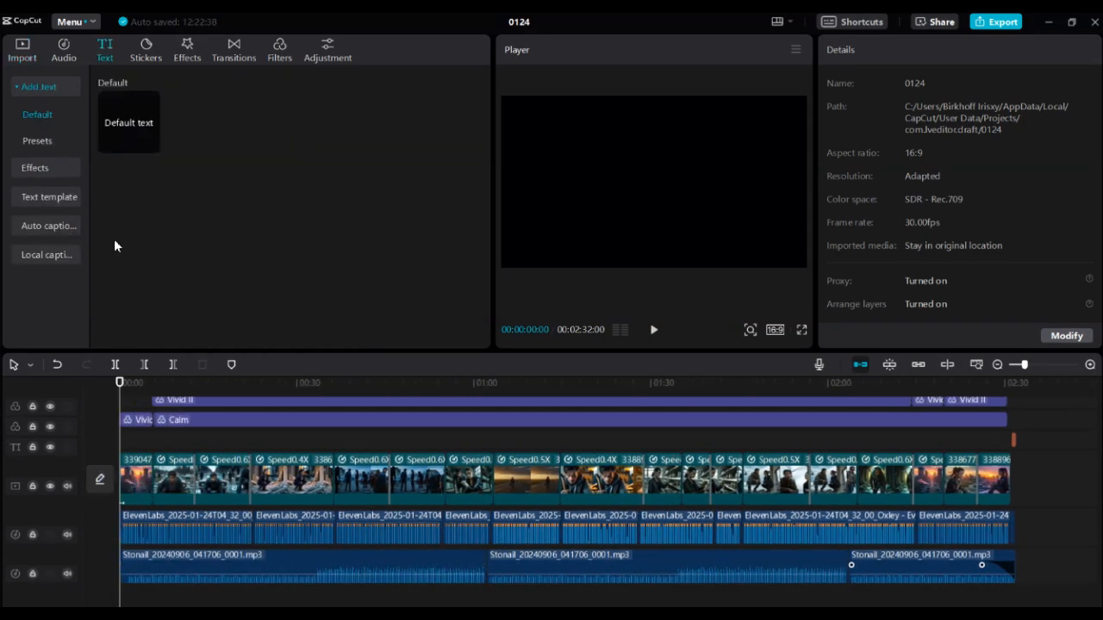
pyautogui.click(60, 227)
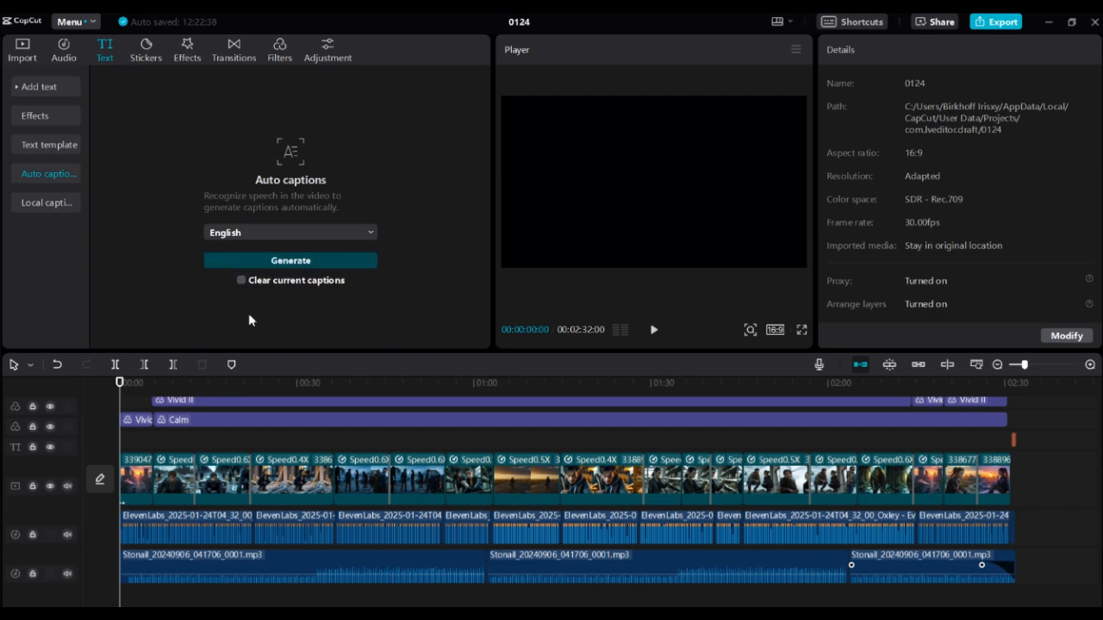
pyautogui.click(290, 261)
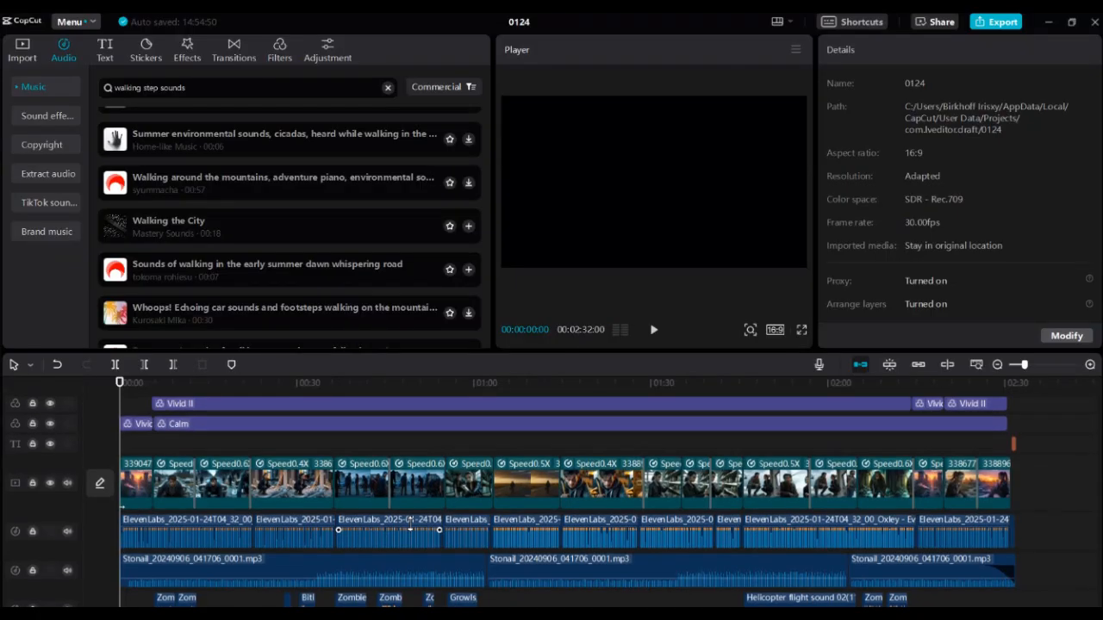
# - Examine the filter, narration, music and sound effect tracks along the timeline, and view the frame of the man walking down the road
pyautogui.scroll(1, 409, 523)
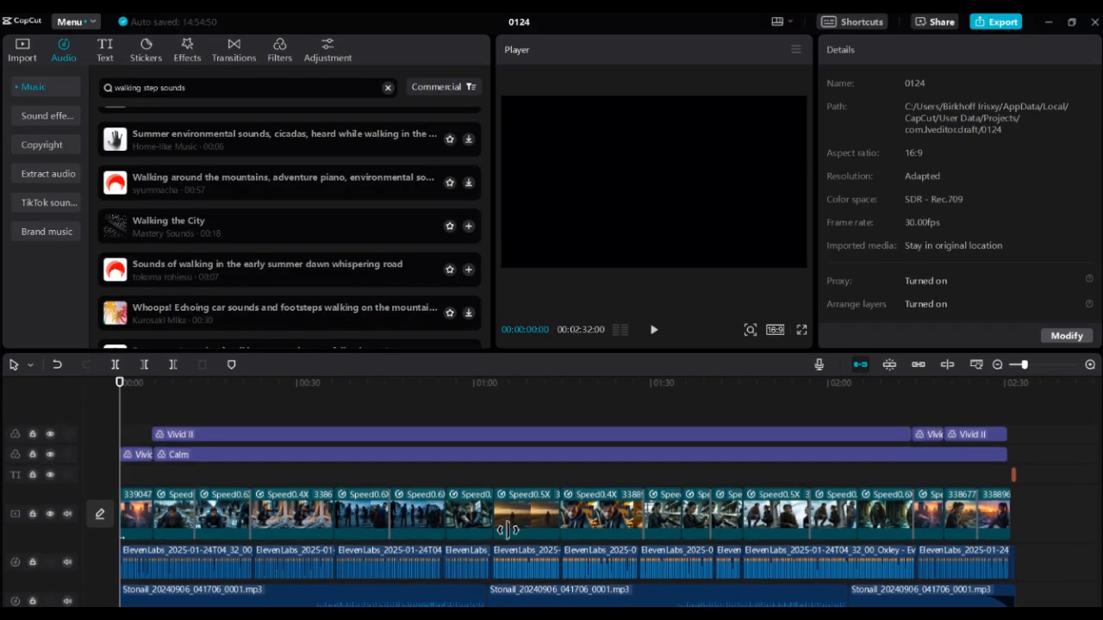
pyautogui.scroll(-2, 507, 529)
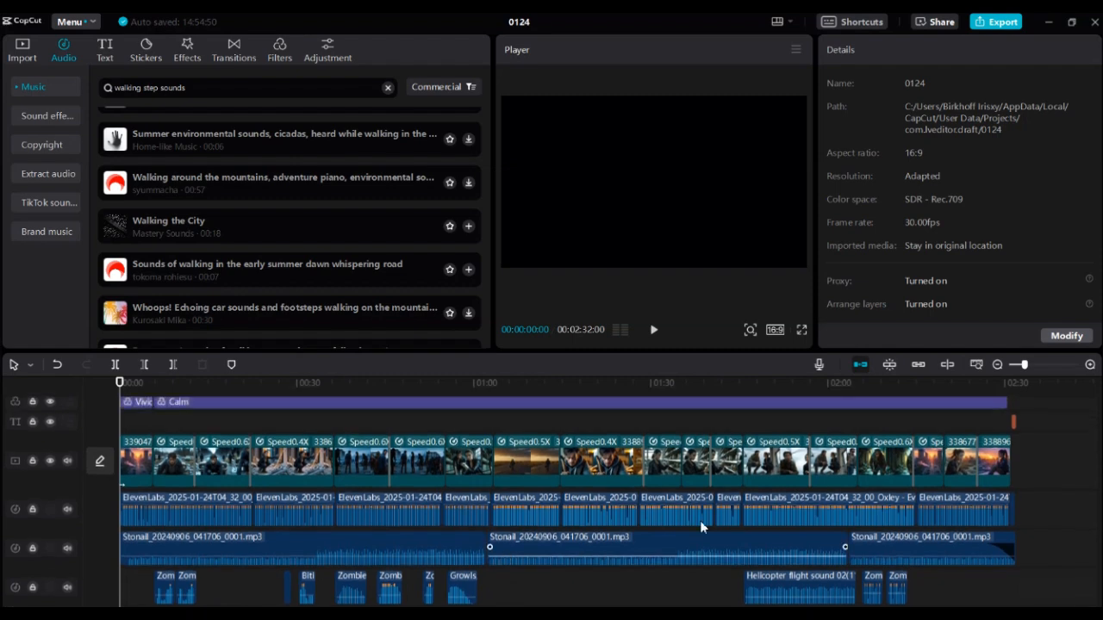
pyautogui.click(545, 576)
pyautogui.hscroll(2, 696, 376)
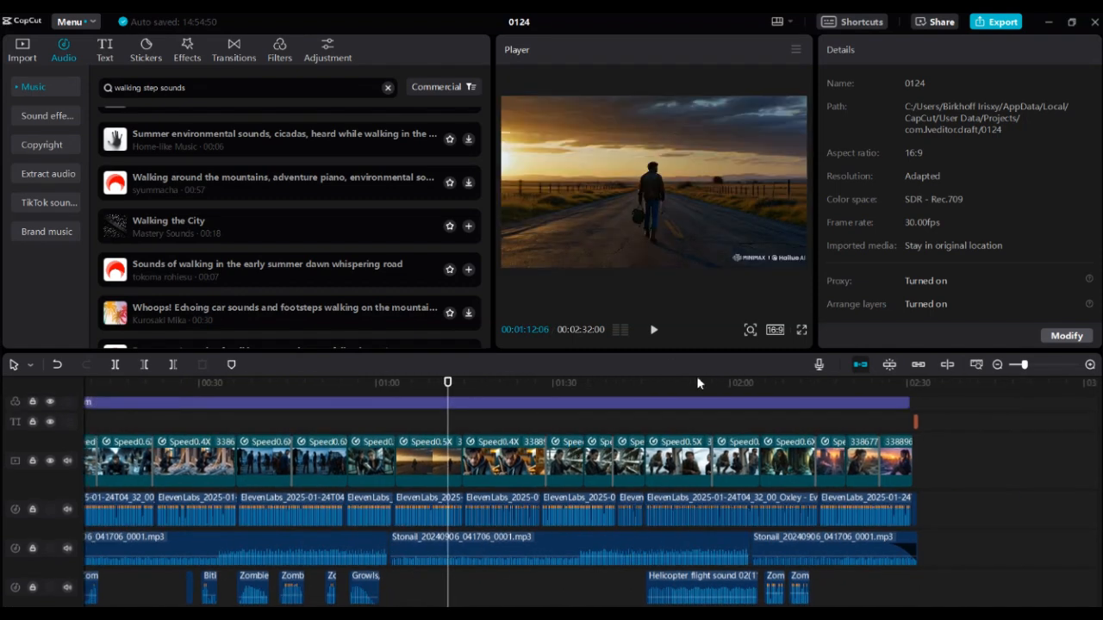